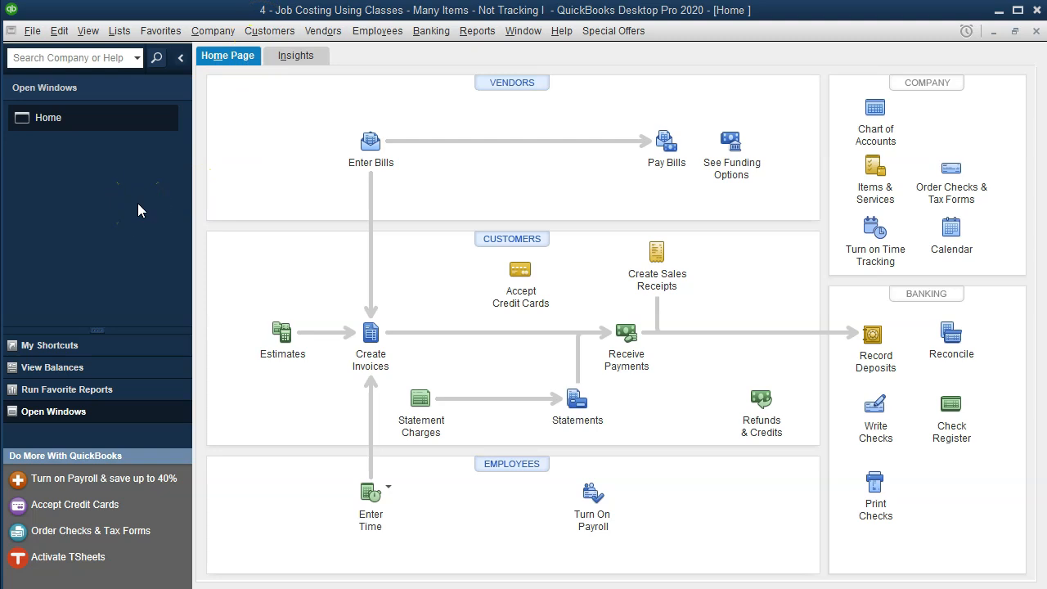
Step: Show the open window list and open the Profit & Loss by Class report
left_click(87, 32)
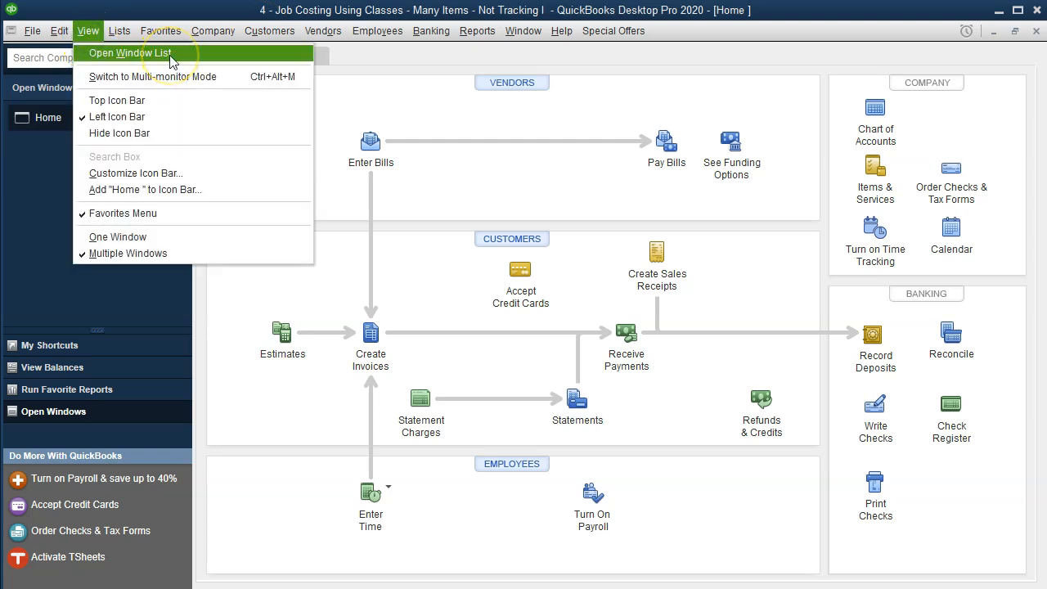
left_click(170, 54)
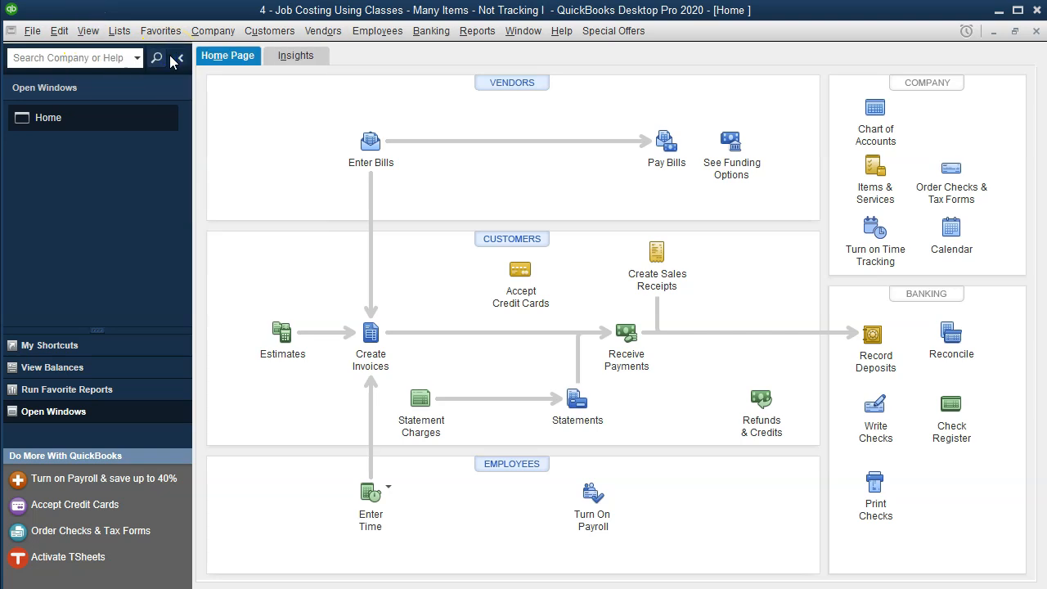
left_click(467, 39)
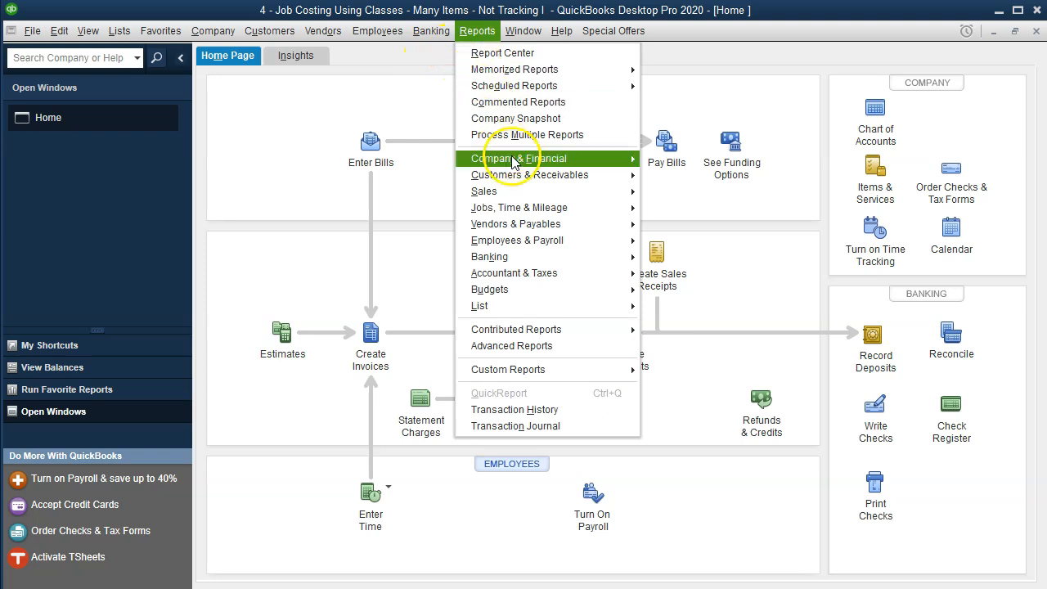
mouse_move(532, 159)
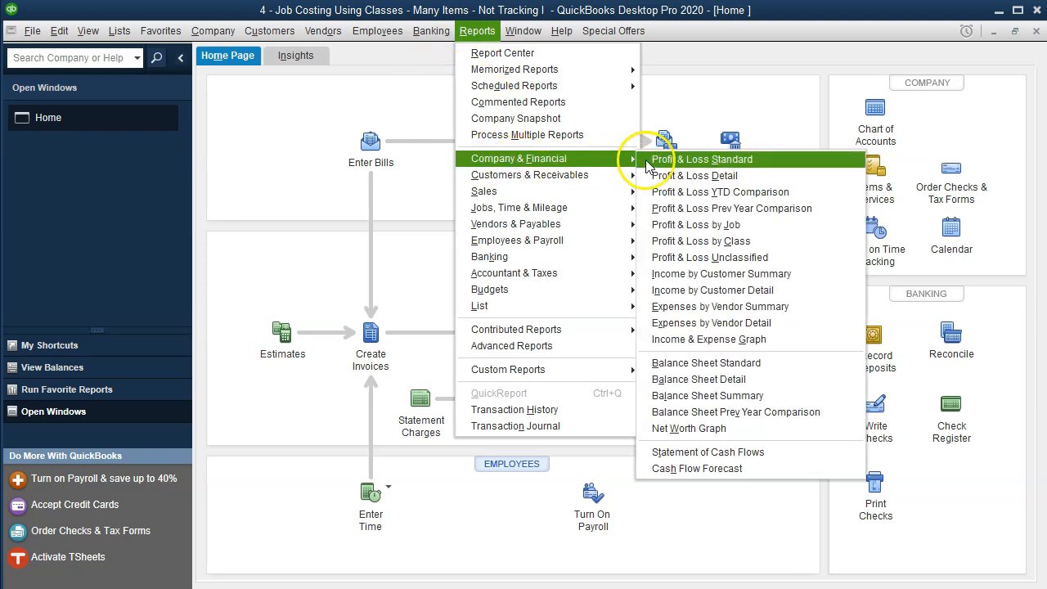
left_click(683, 242)
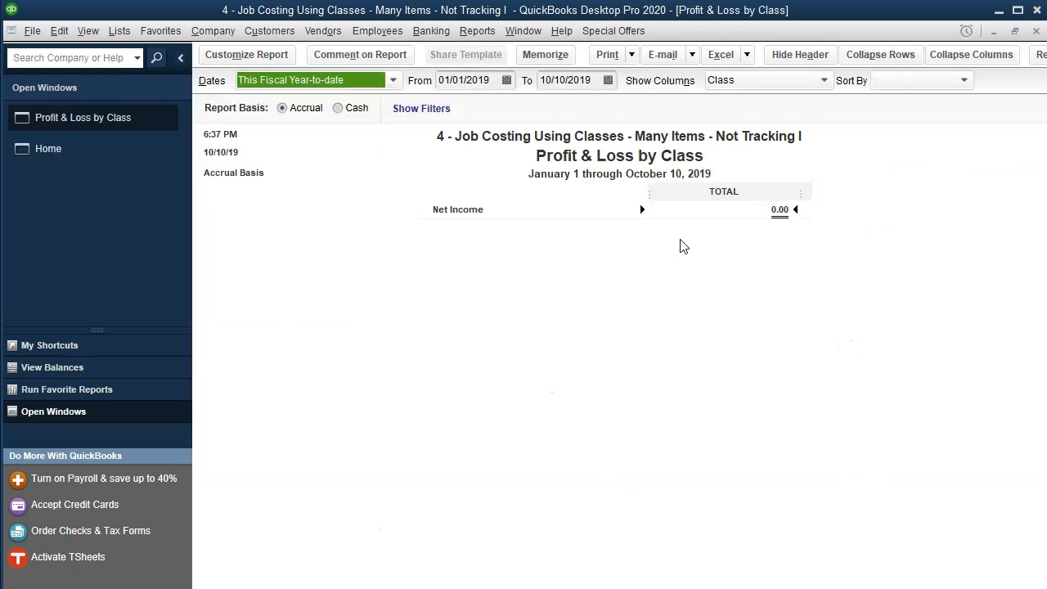
Step: Set the report's date range from 01/01/2020 to 12/31/2020
key("Tab")
type("01012020")
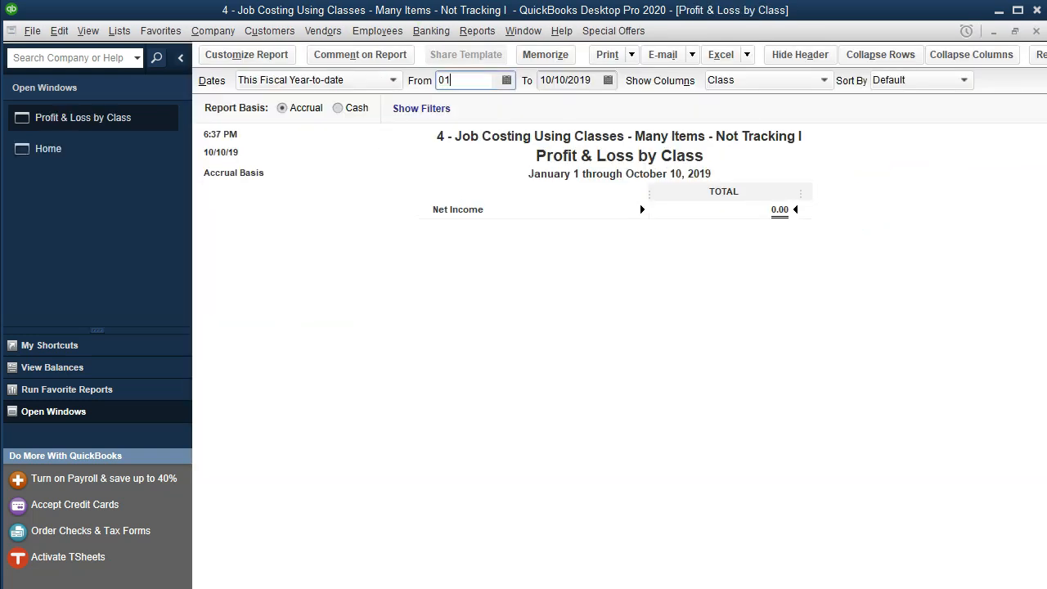
key("Tab")
type("12312020")
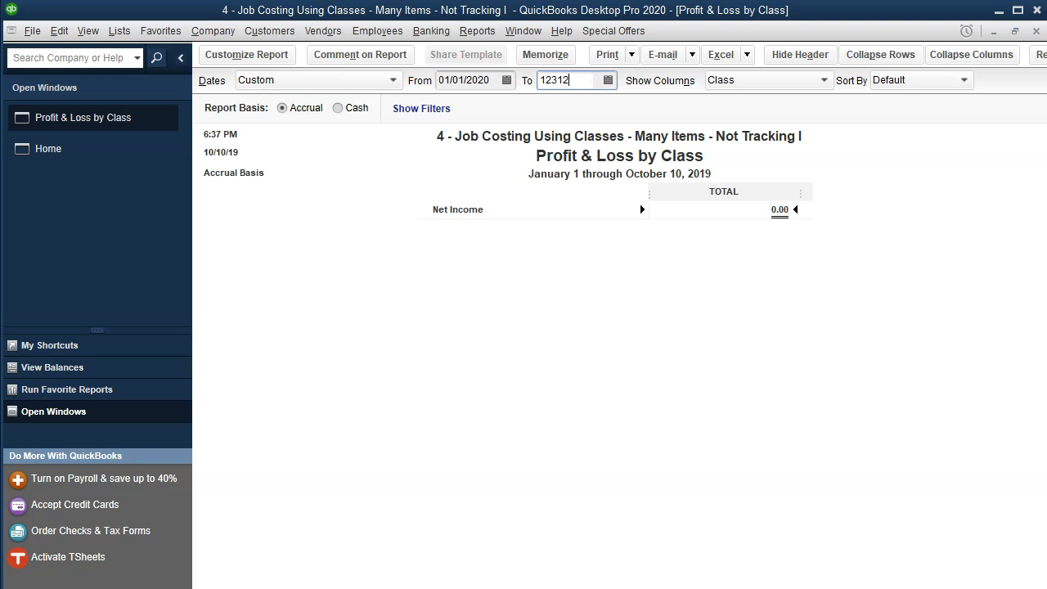
key("Tab")
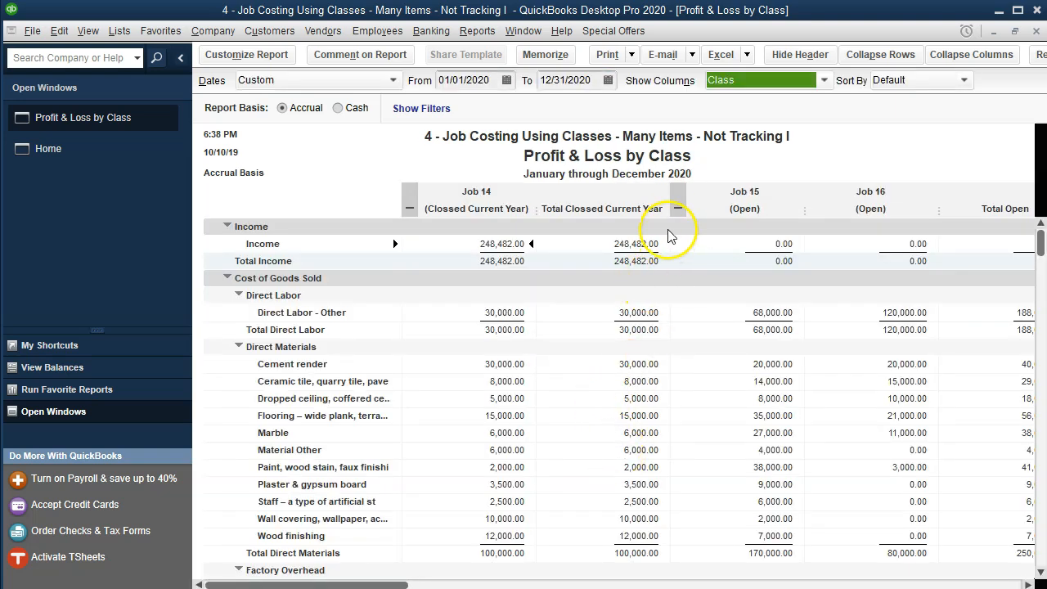
Step: Collapse the job columns under the closed and open classes, and collapse the Cost of Goods Sold rows after reviewing the cost details
left_click(409, 207)
left_click(516, 200)
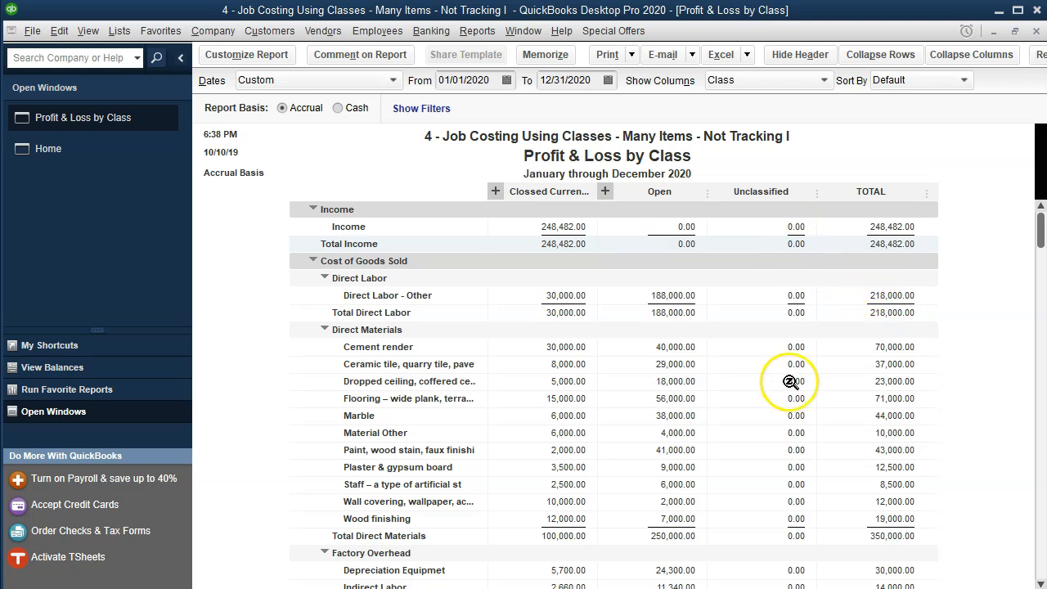
scroll(789, 381, "down", 3)
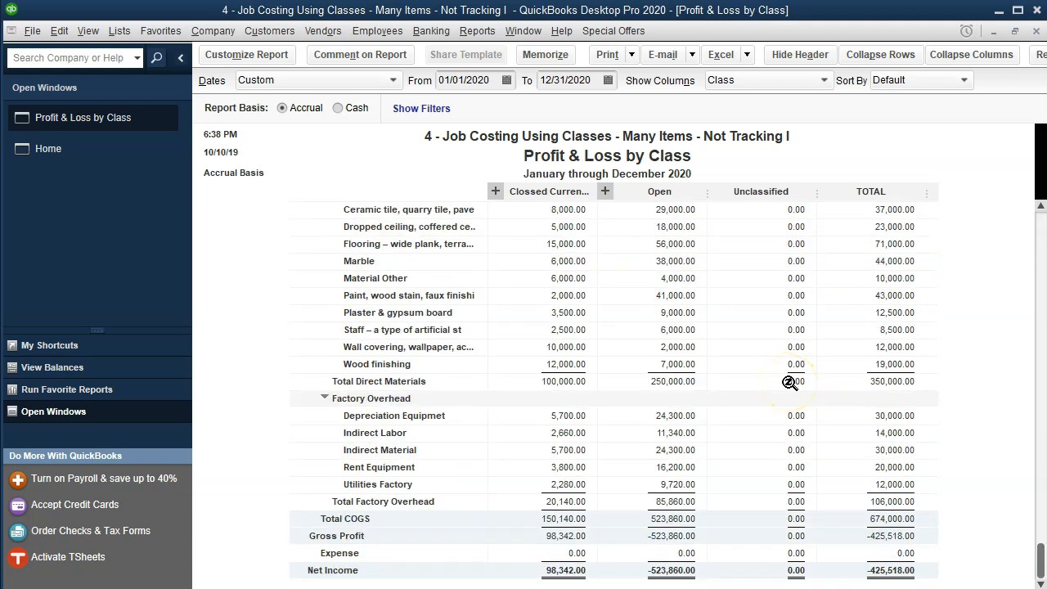
scroll(789, 381, "up", 3)
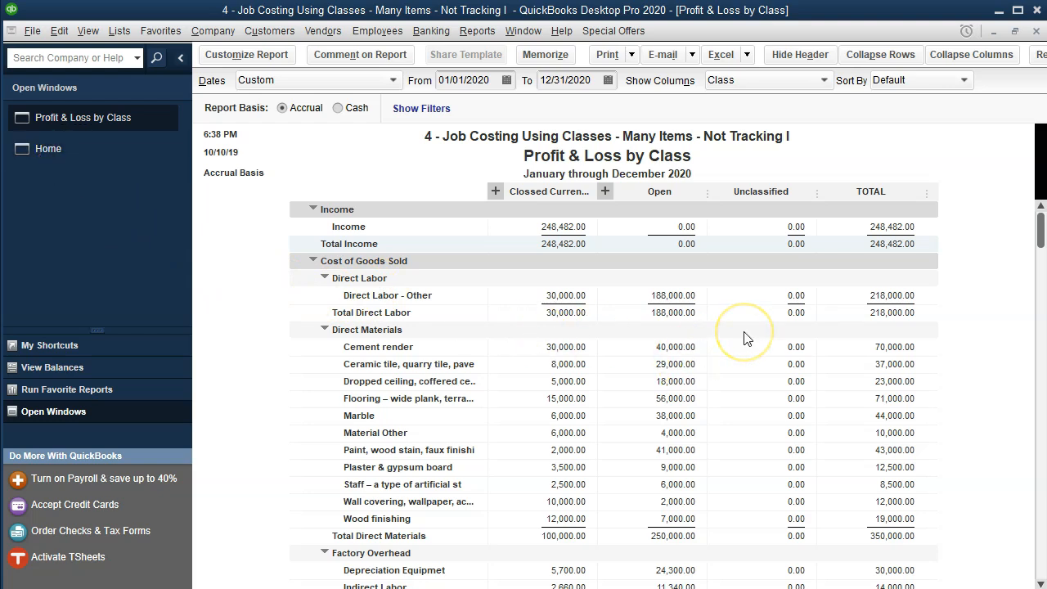
scroll(426, 325, "down", 3)
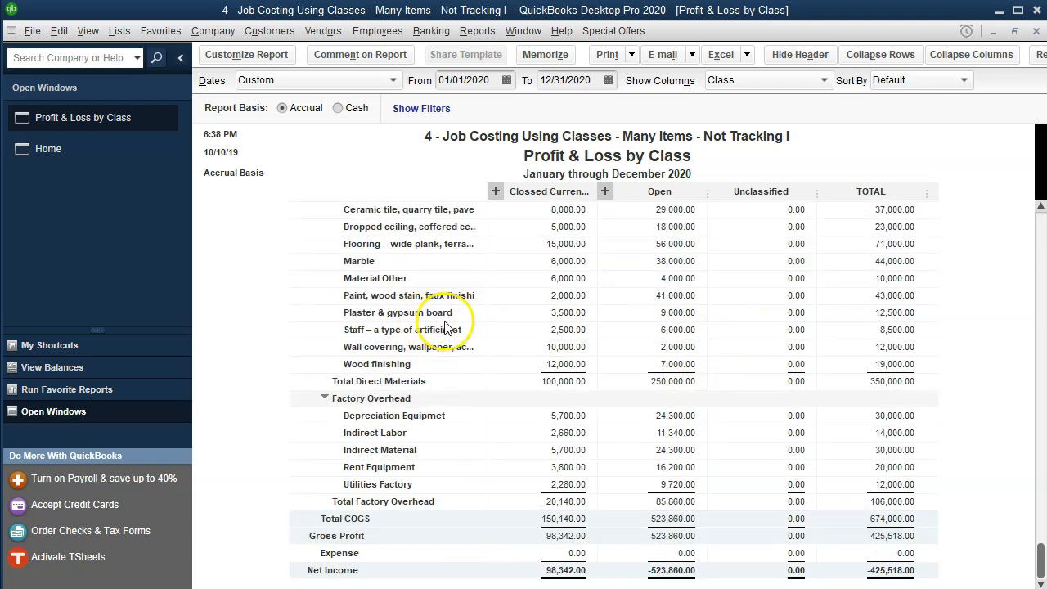
left_click(553, 487)
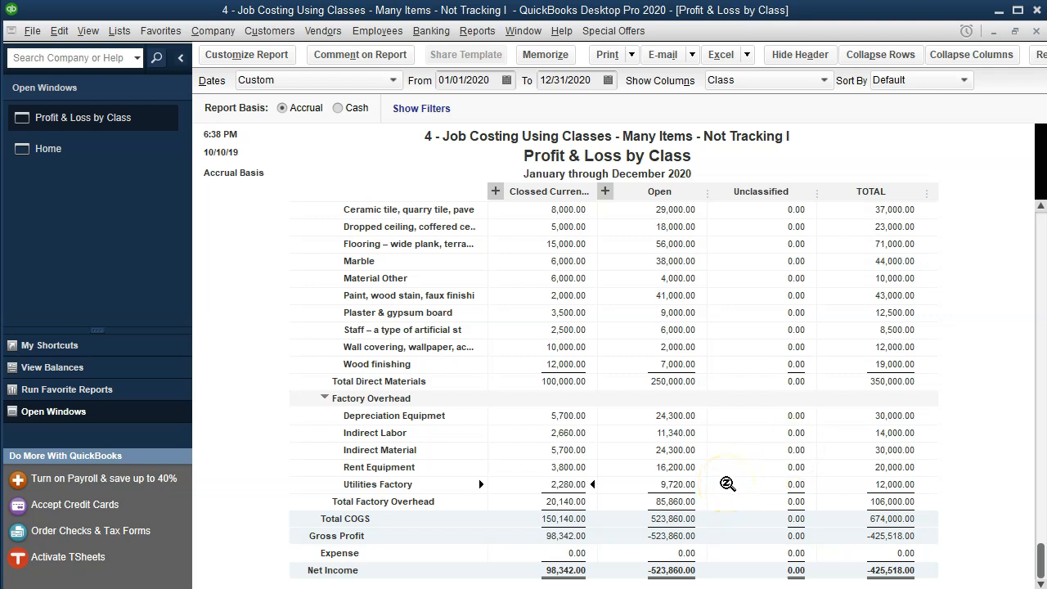
scroll(458, 516, "up", 2)
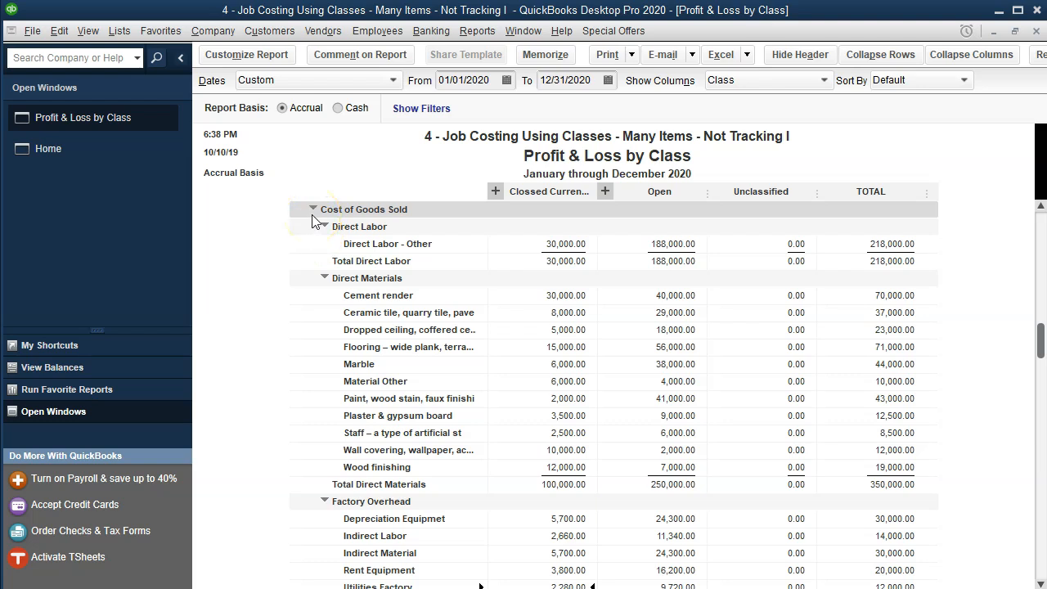
scroll(311, 220, "down", 2)
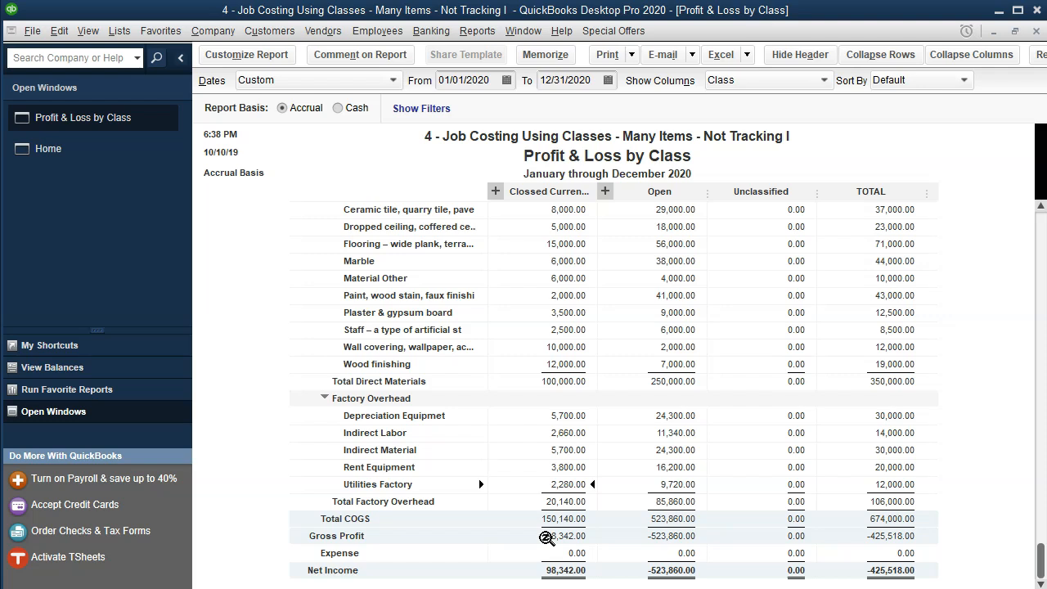
scroll(546, 537, "up", 2)
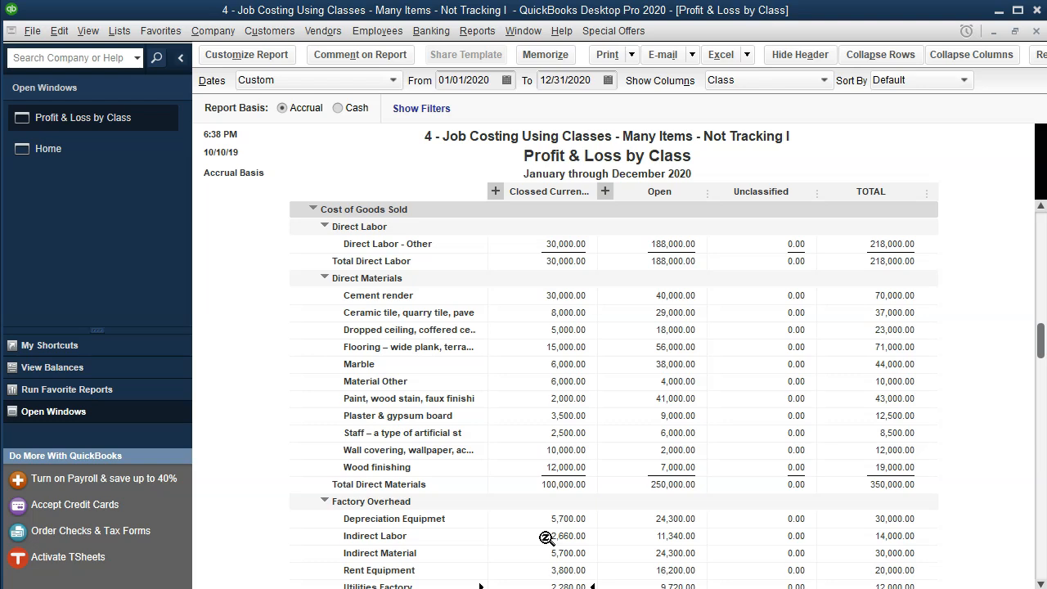
left_click(315, 212)
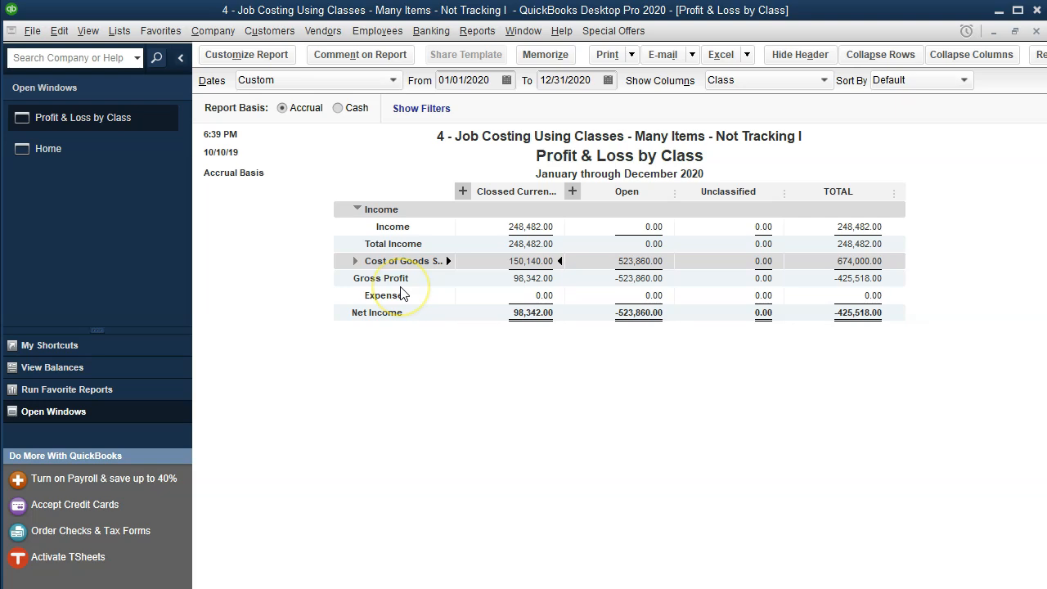
Step: Start a new check payable to Edison S&A and quick-add that payee to the name list
left_click(67, 155)
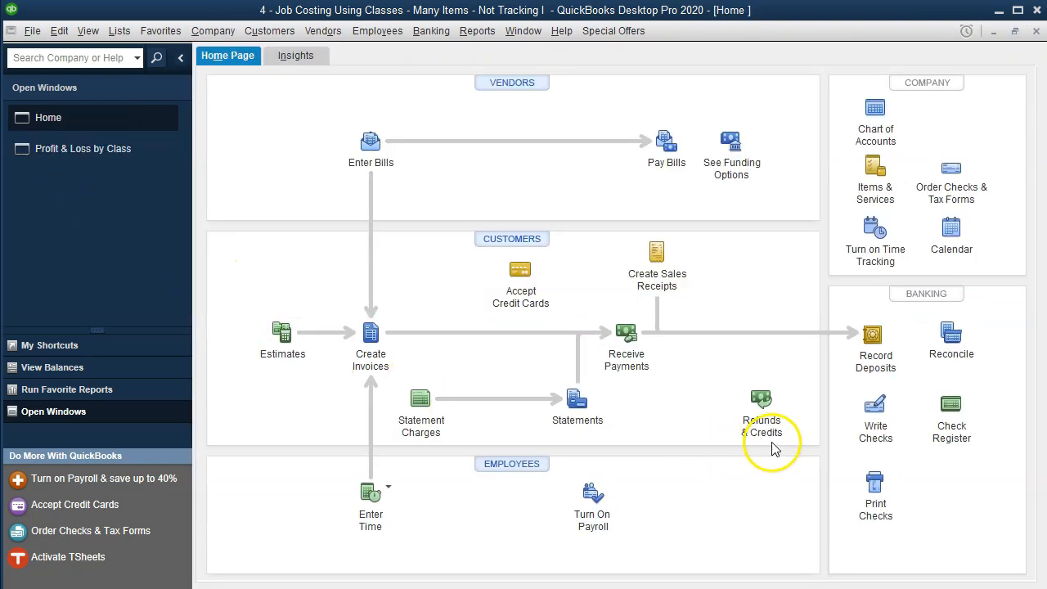
left_click(879, 408)
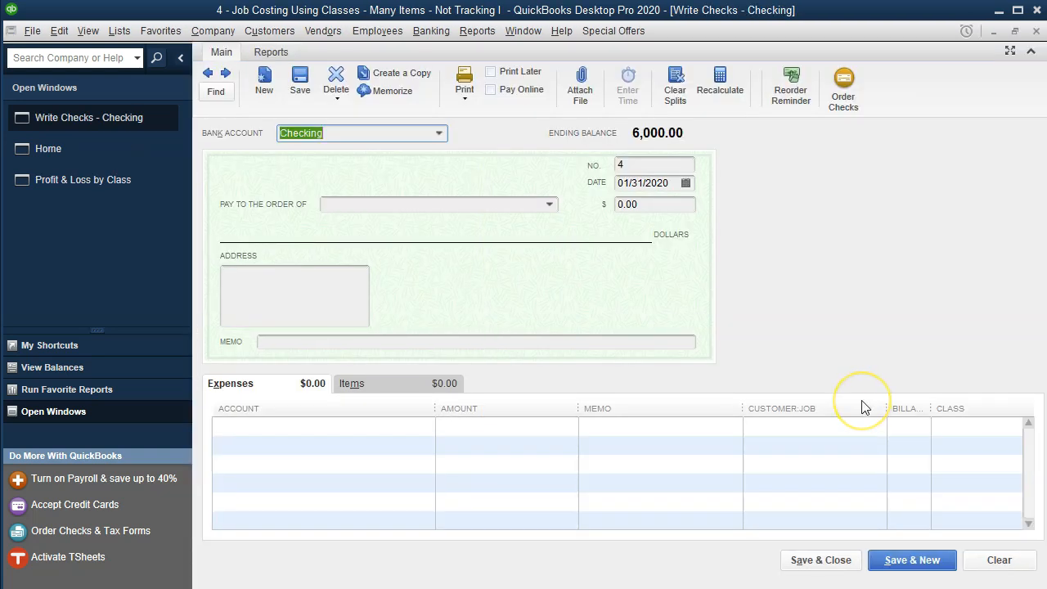
key("Tab")
key("Tab")
key("Tab")
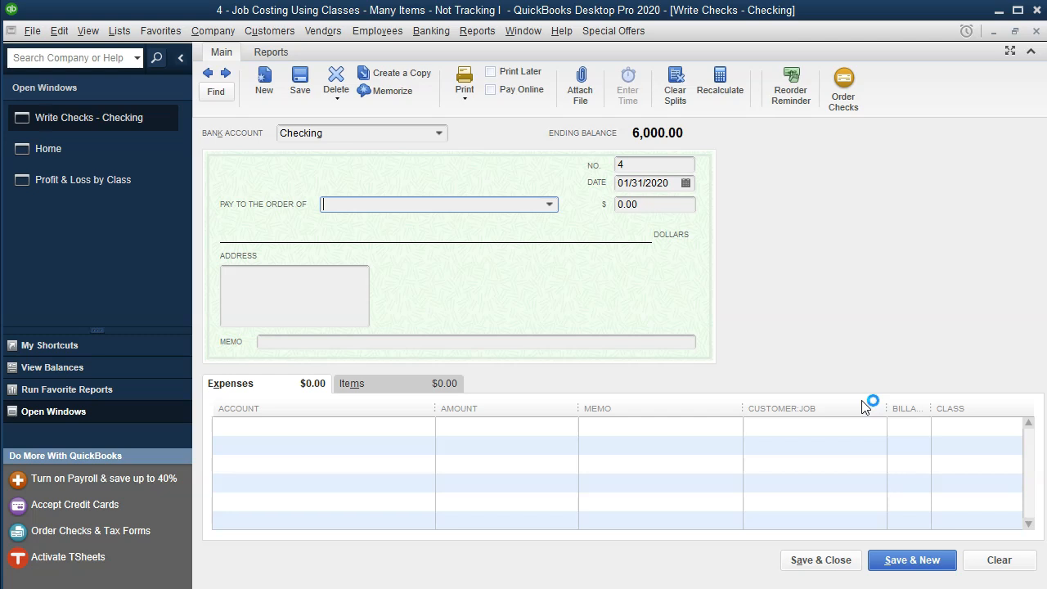
type("Ed")
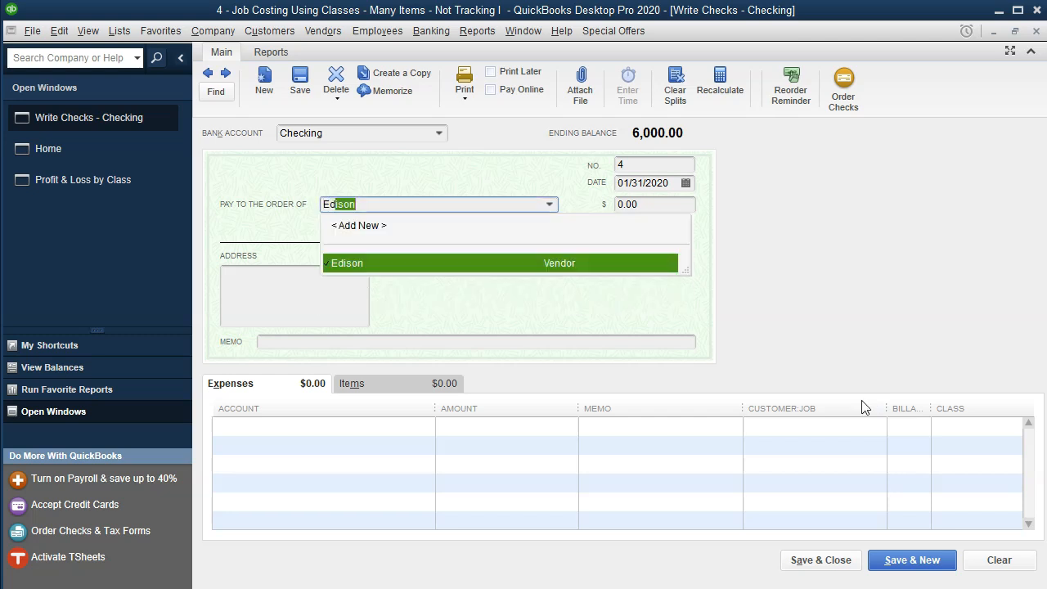
type("ison")
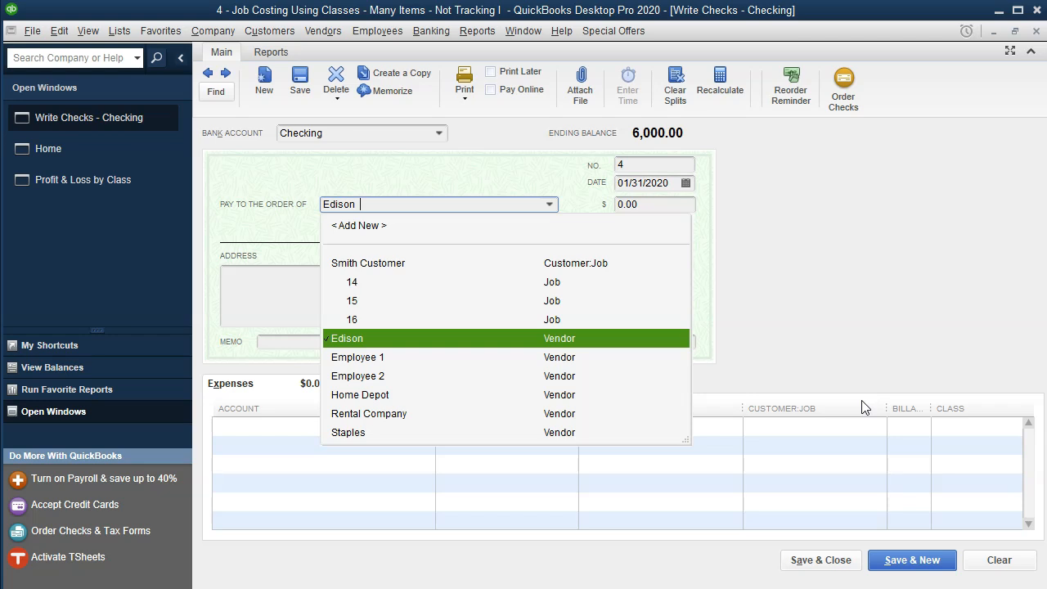
type("  S&A")
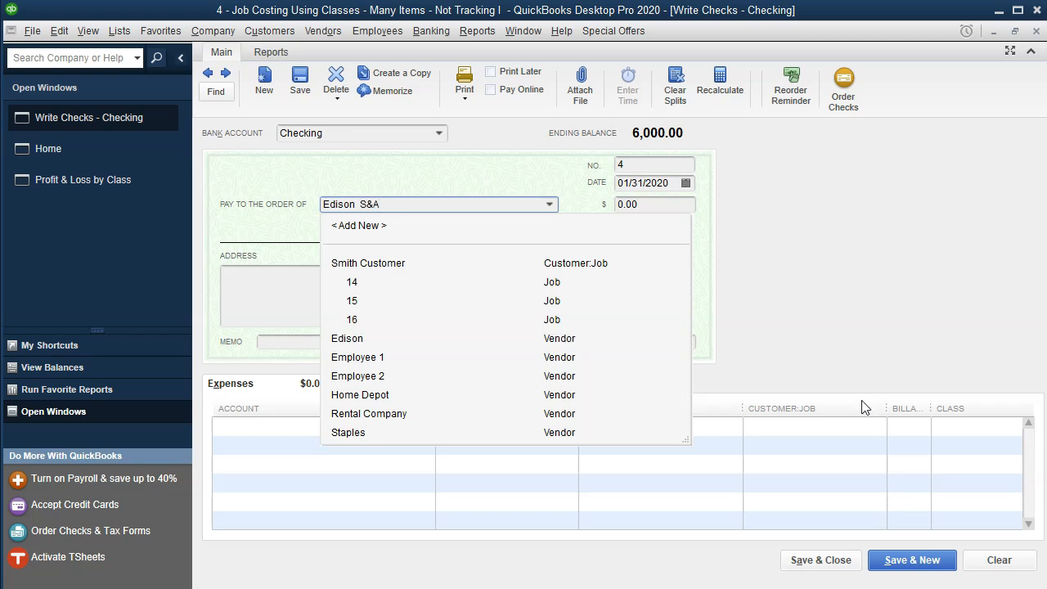
key("Tab")
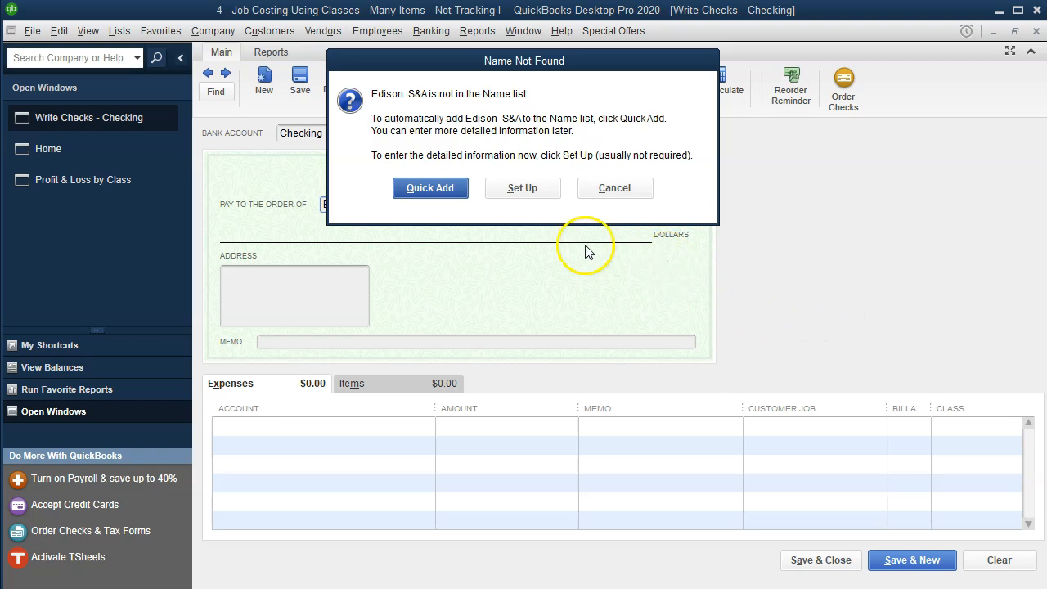
left_click(459, 197)
left_click(553, 303)
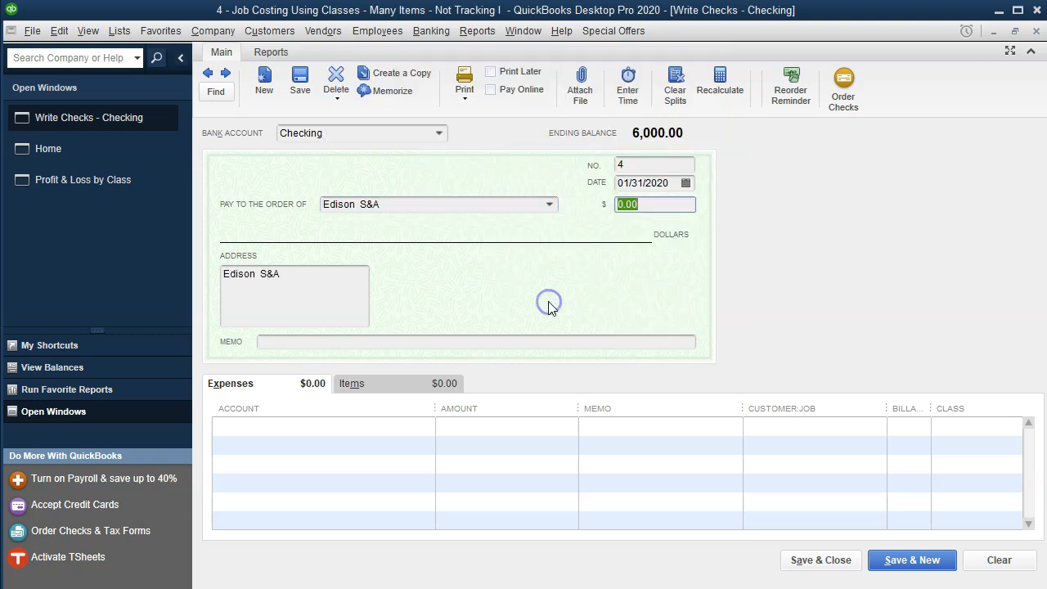
Step: Enter 6000 as the check amount and go to its first expense line
type("500")
key("BackSpace")
key("BackSpace")
key("BackSpace")
type("6000")
key("Tab")
key("Tab")
key("Tab")
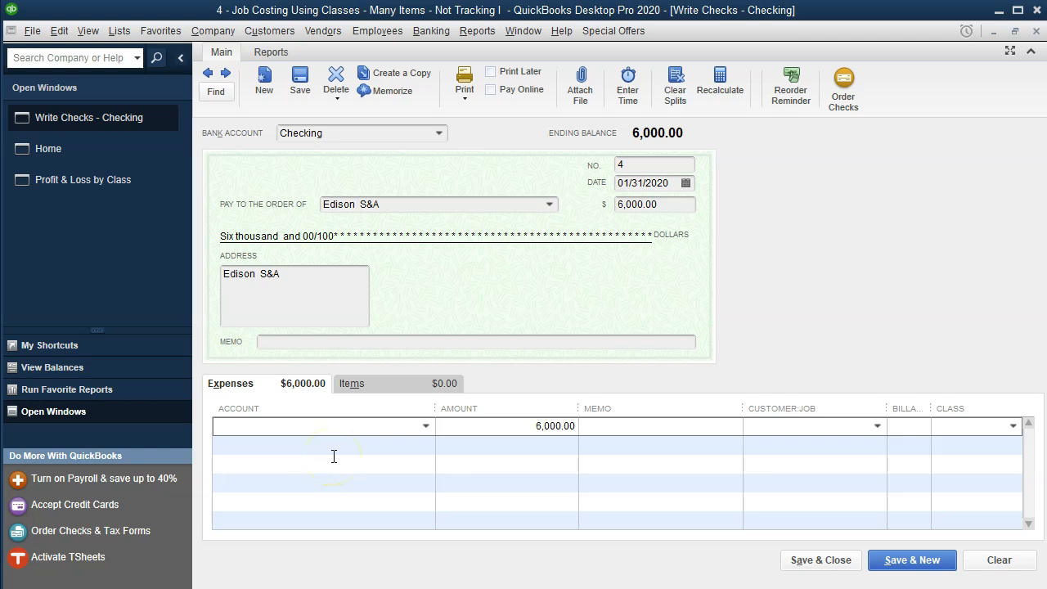
Step: Create the expense account Utilities Selling & Admint and assign it to the check's first expense line
type("Utilities ")
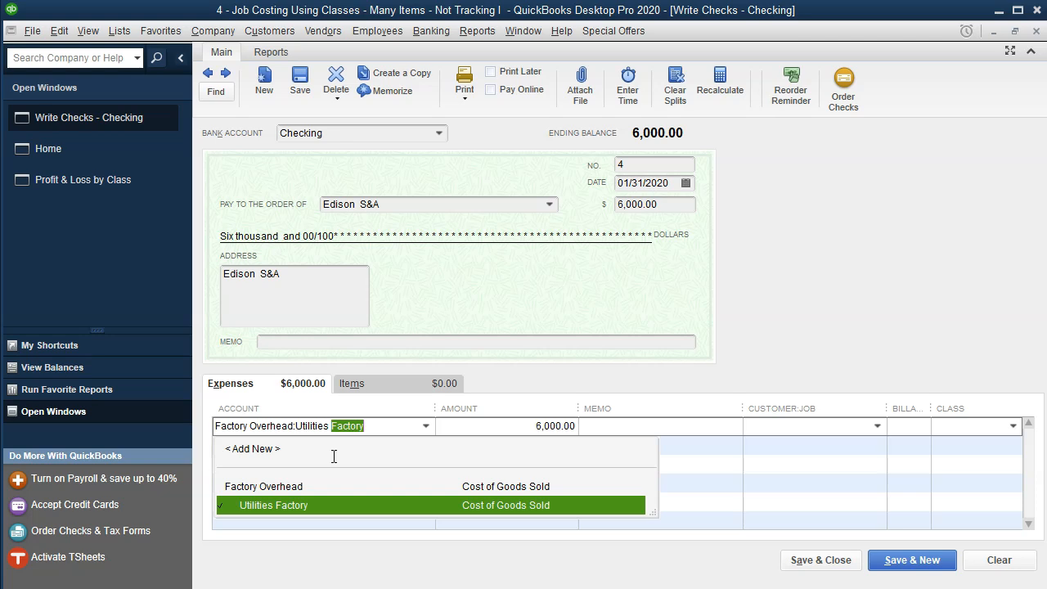
type("Sellin")
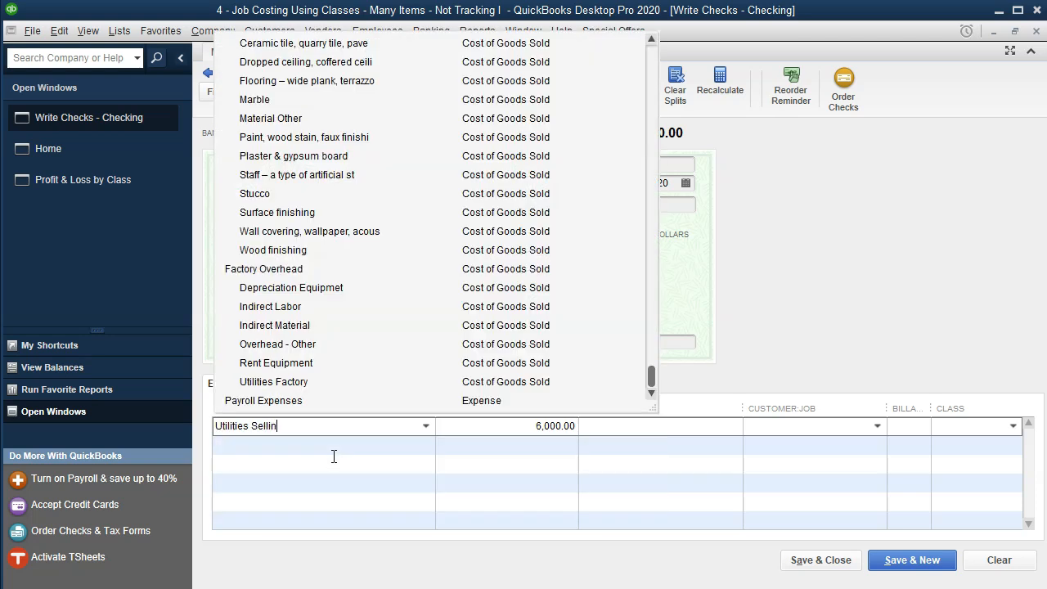
type("g & Admint")
key("Tab")
key("Return")
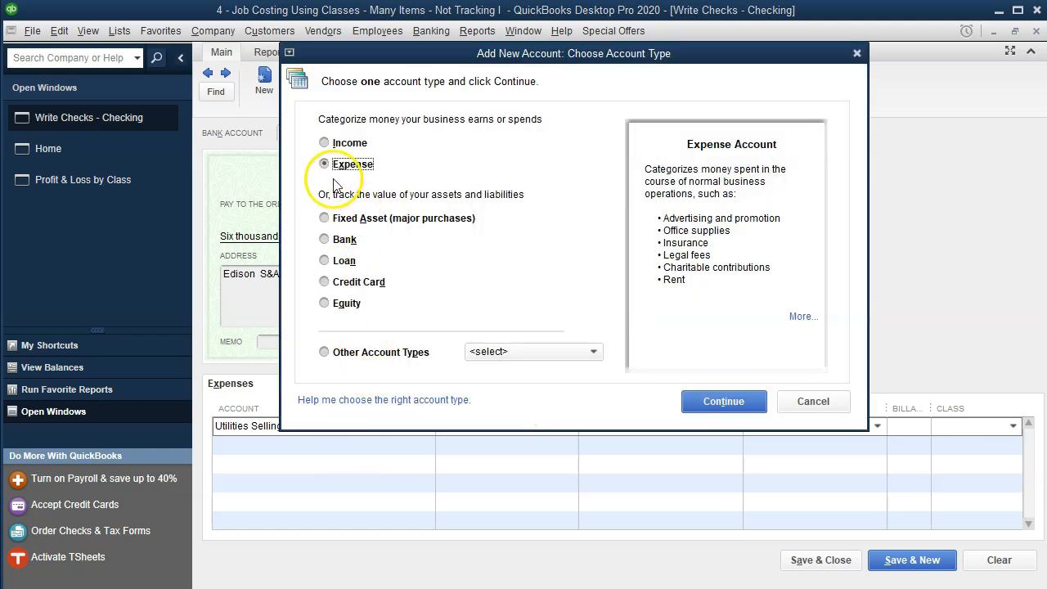
left_click(699, 401)
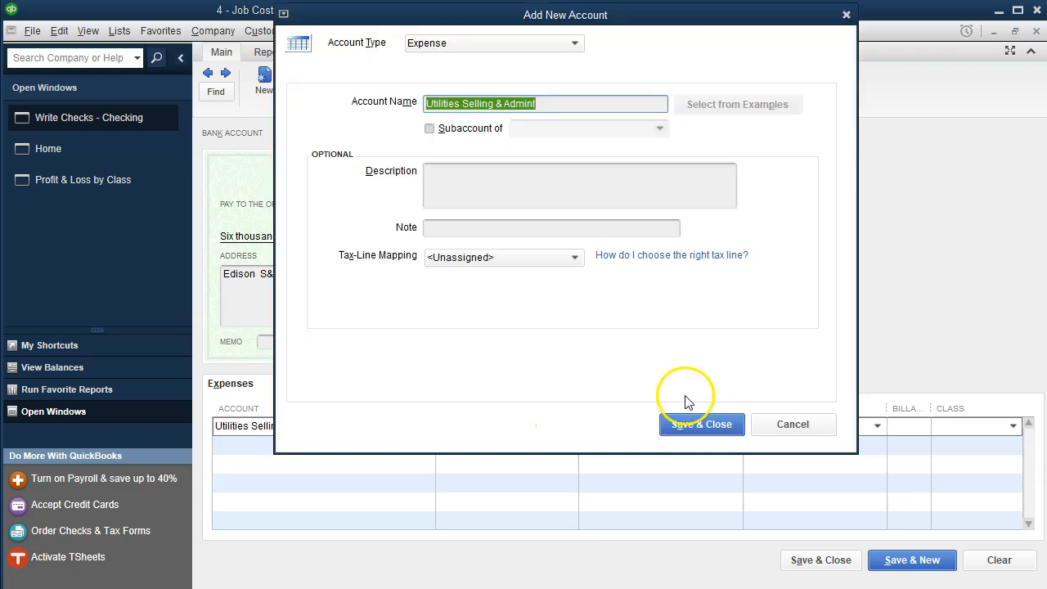
left_click(703, 419)
left_click(702, 419)
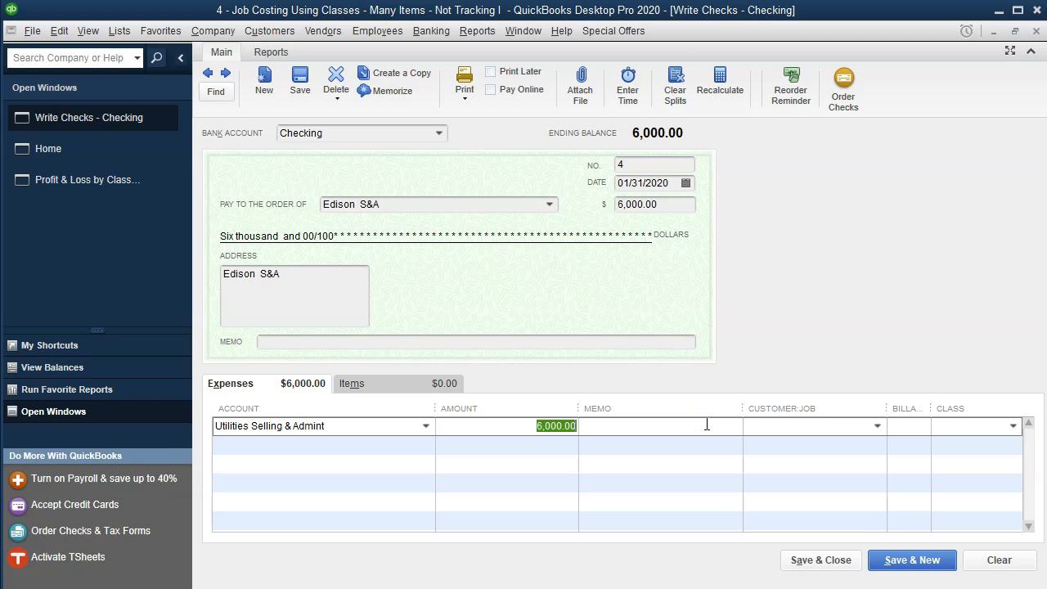
Step: Save and close the check without assigning a class, accepting its future date
left_click(707, 425)
left_click(800, 560)
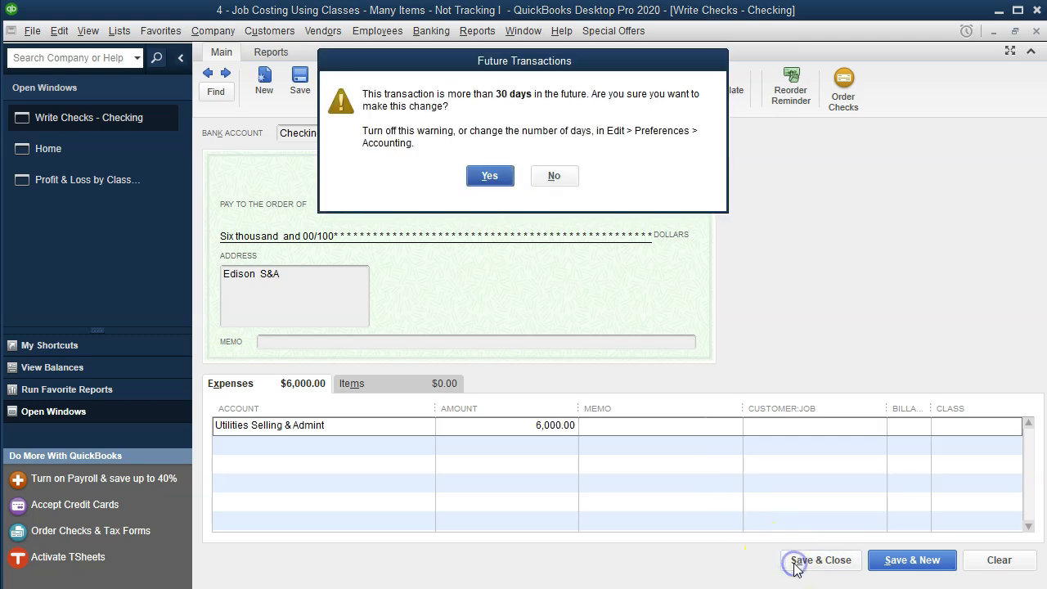
left_click(490, 176)
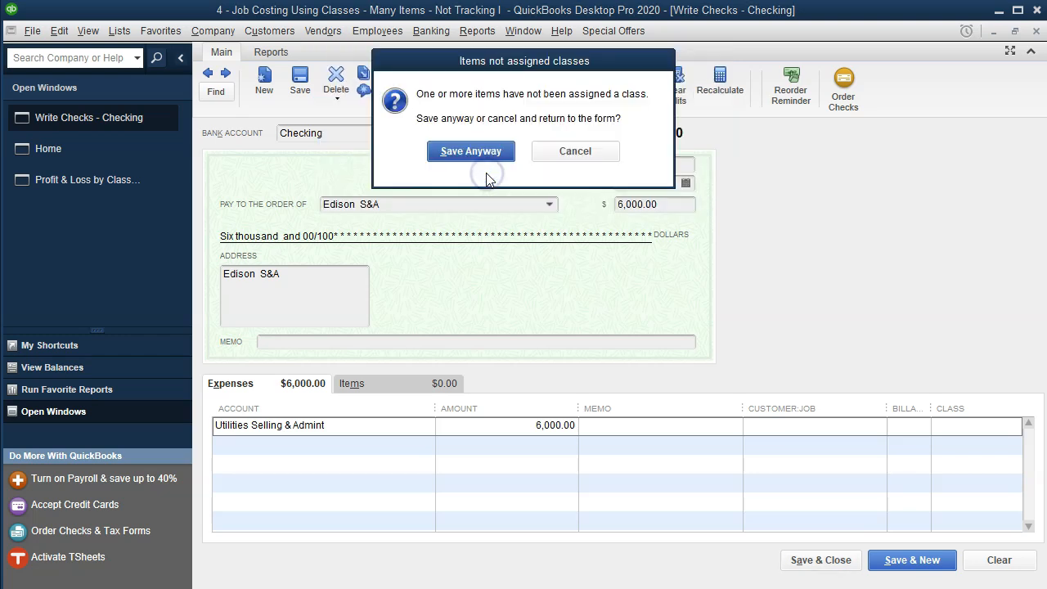
left_click(475, 151)
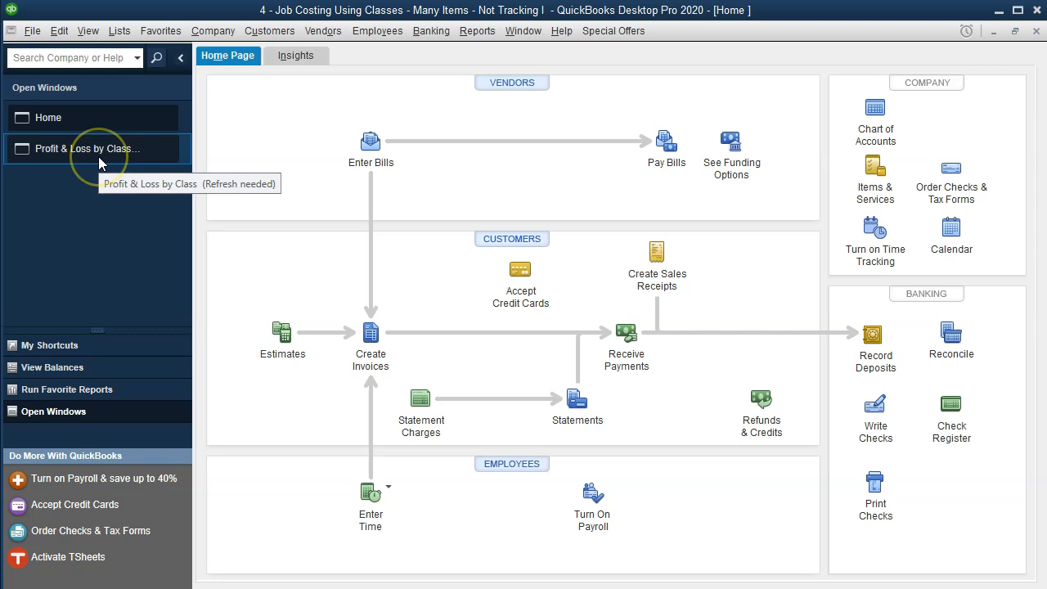
Step: Return to the Profit & Loss by Class report and refresh it, turning off the refresh question for all reports and graphs
left_click(98, 157)
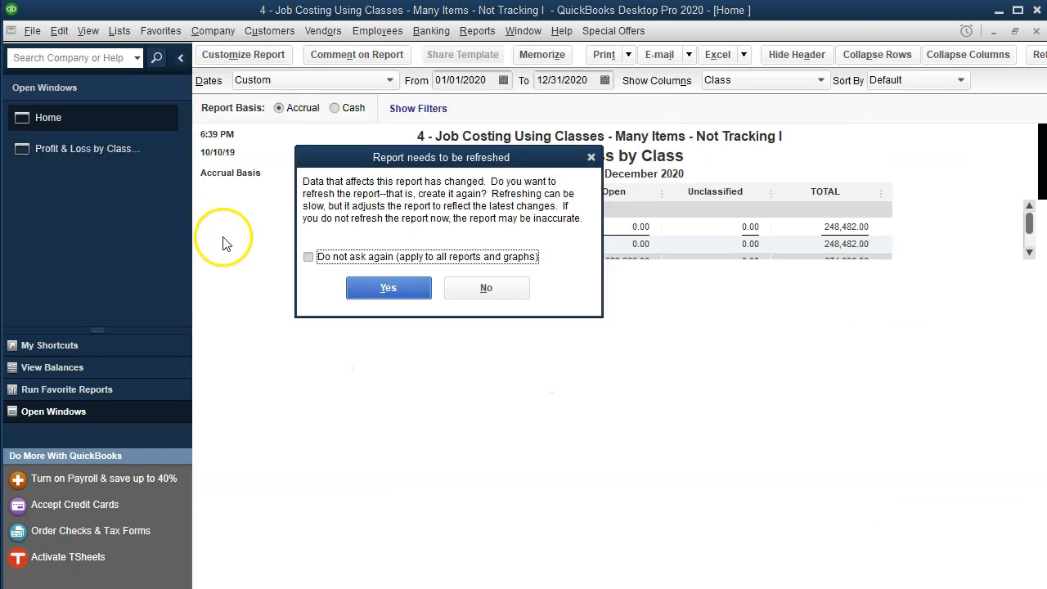
left_click(309, 257)
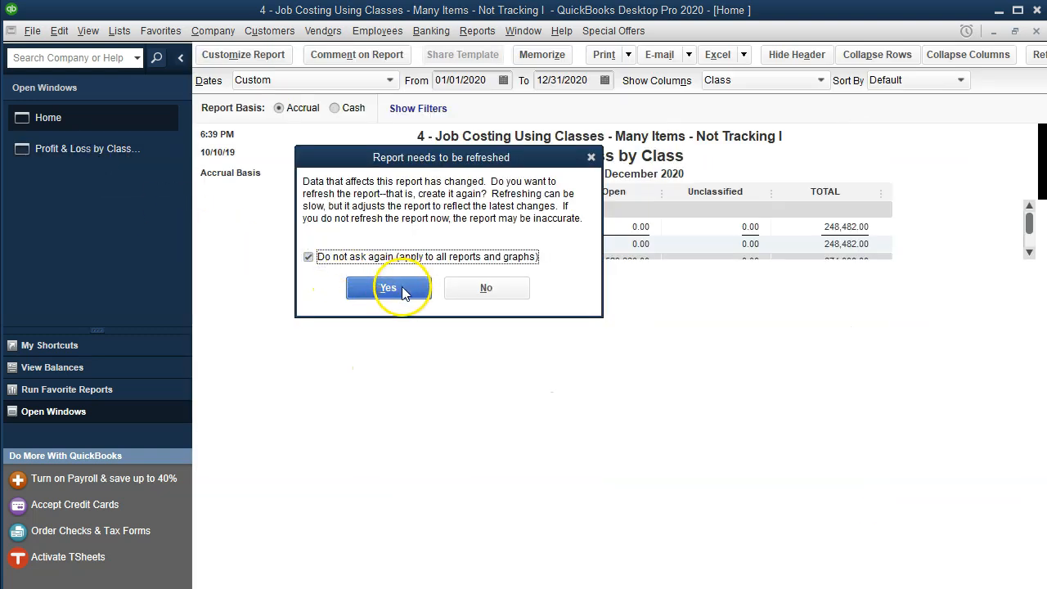
left_click(401, 288)
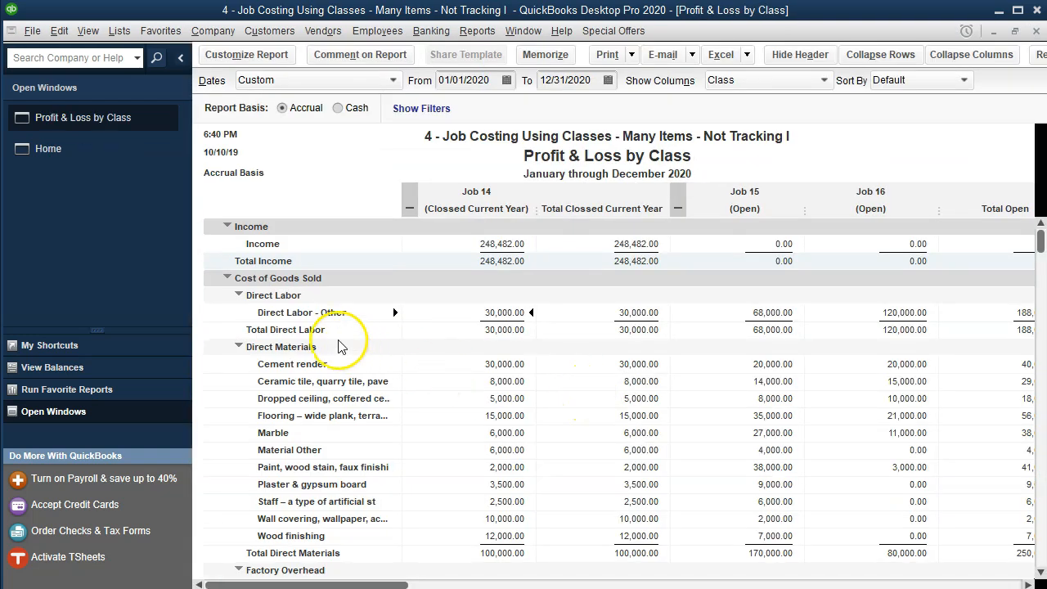
Step: Collapse the report's Cost of Goods Sold rows and the Clossed Current Year and Open class columns
left_click(228, 279)
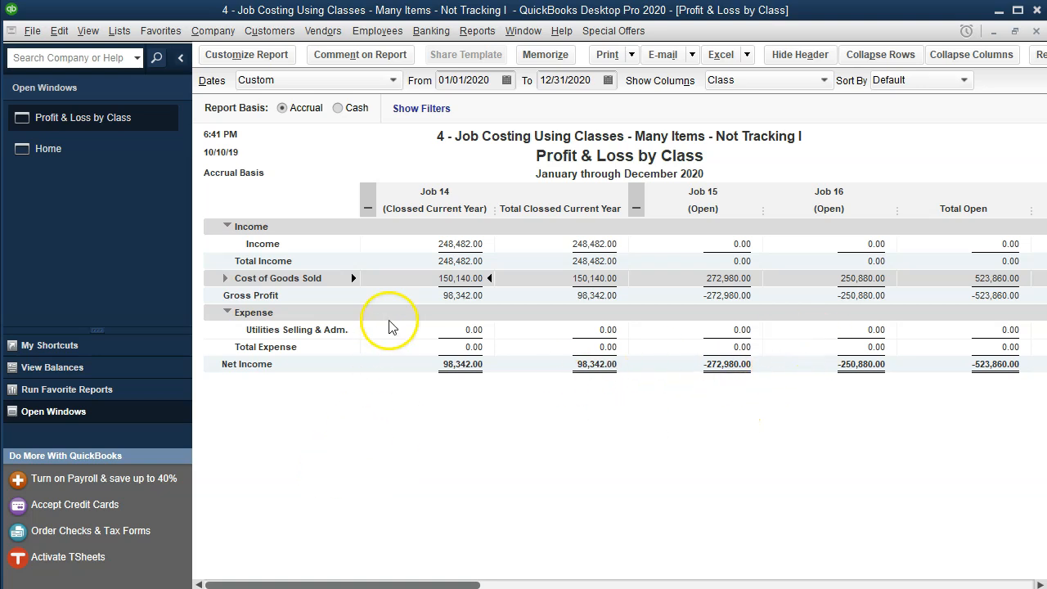
left_click(367, 207)
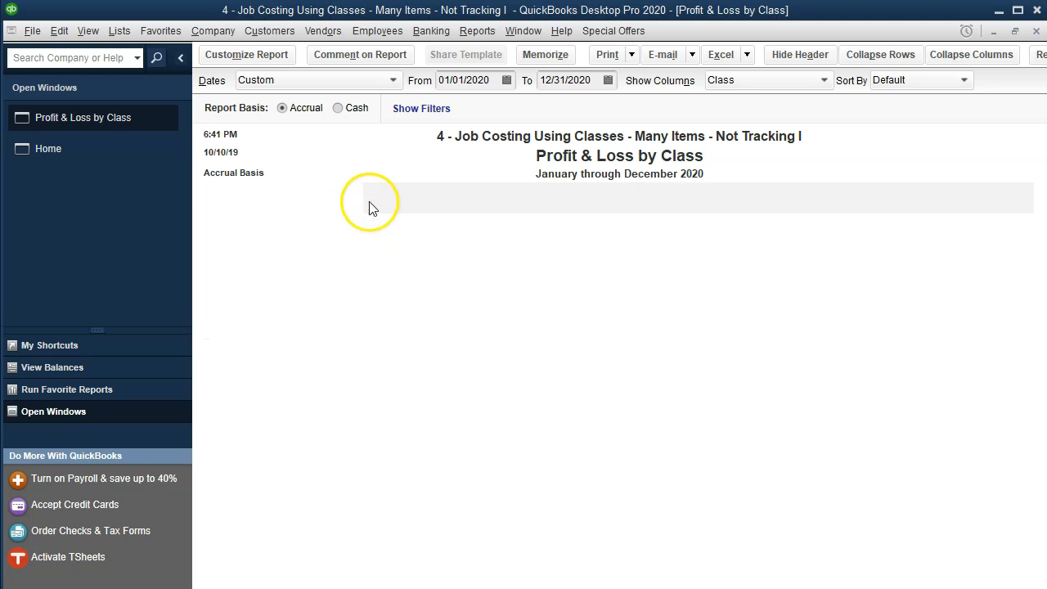
left_click(479, 203)
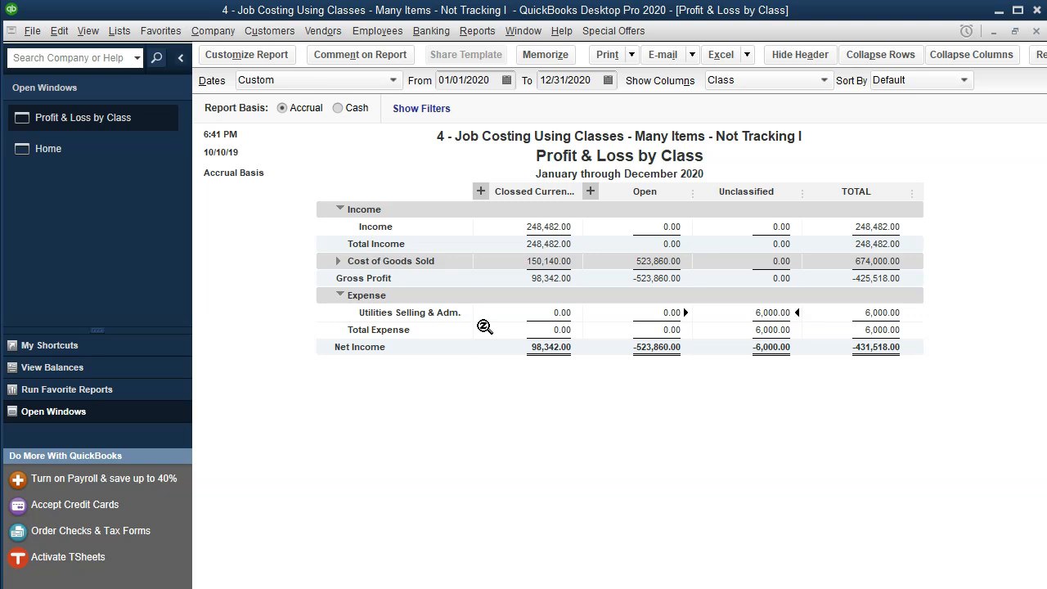
Step: Drill down from the unclassified Utilities Selling & Admint amount through its transaction detail to the Edison S&A check
left_click(742, 312)
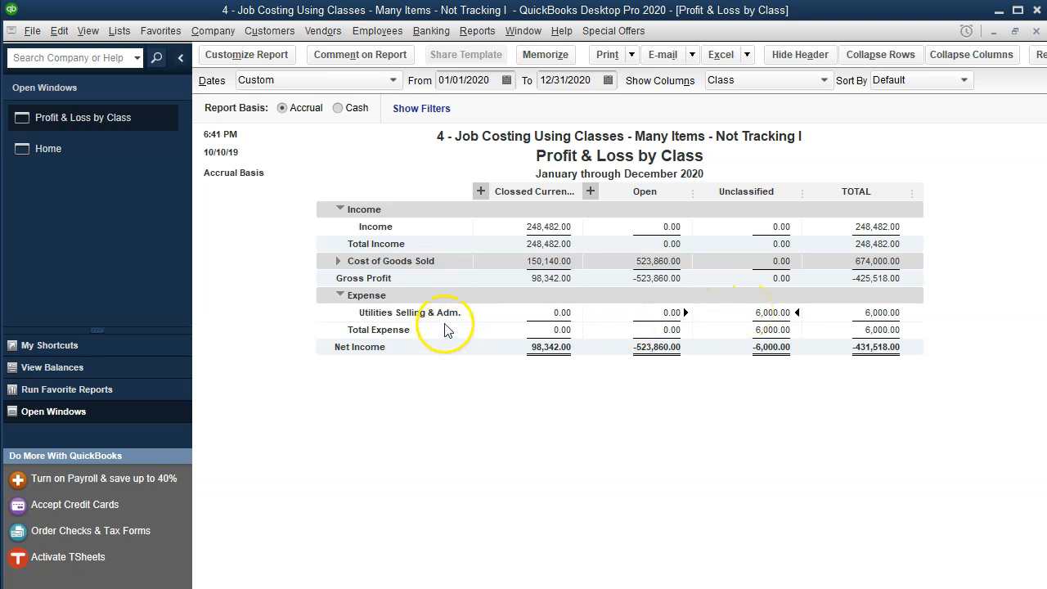
double_click(760, 311)
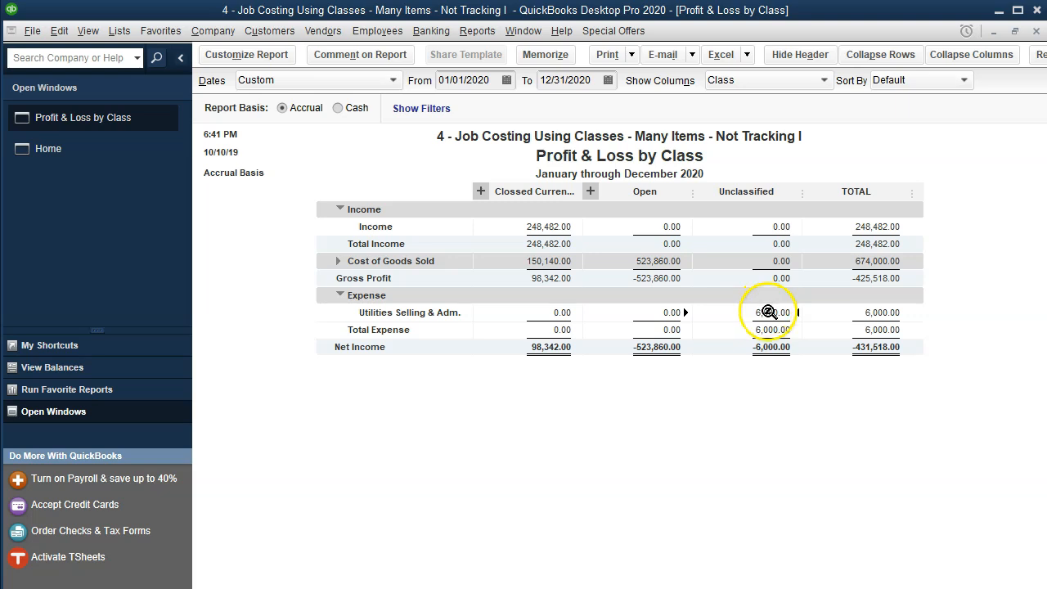
left_click(820, 261)
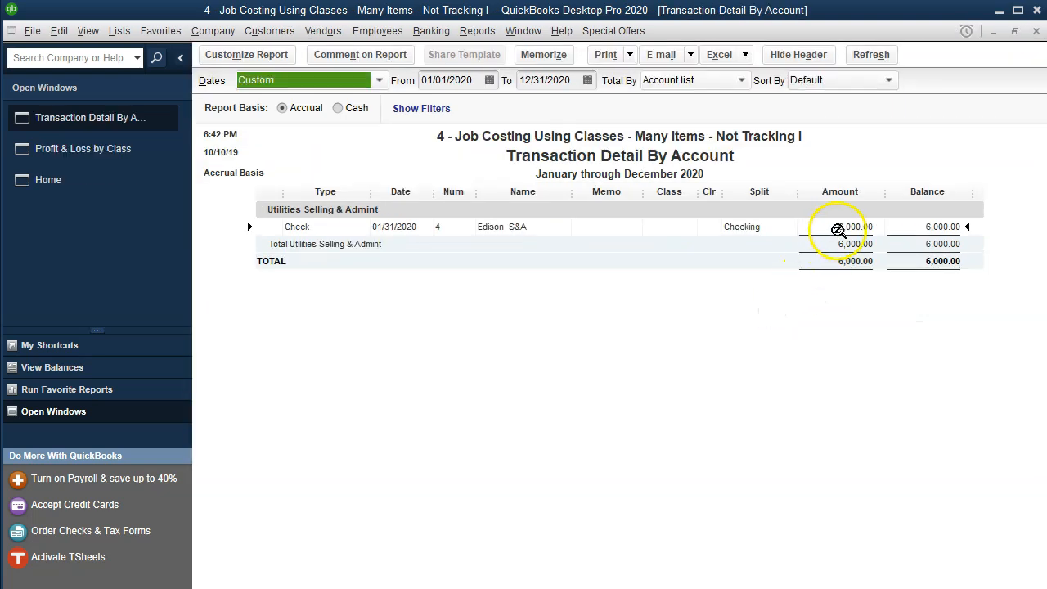
double_click(839, 227)
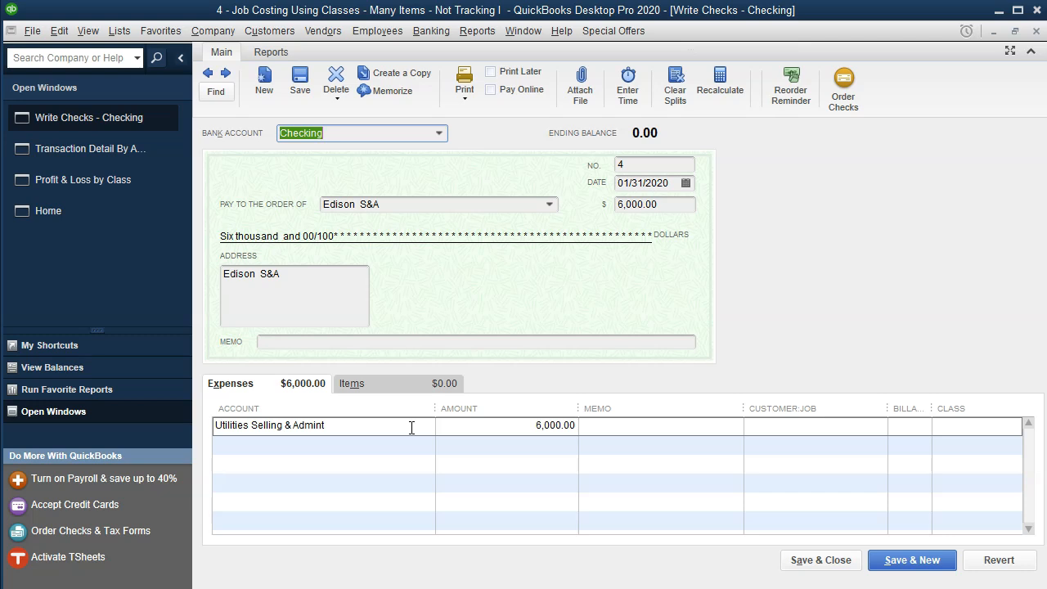
Step: Set the check's first expense line to 2000 and quick-add Selling as its class
left_click(412, 427)
left_click(411, 427)
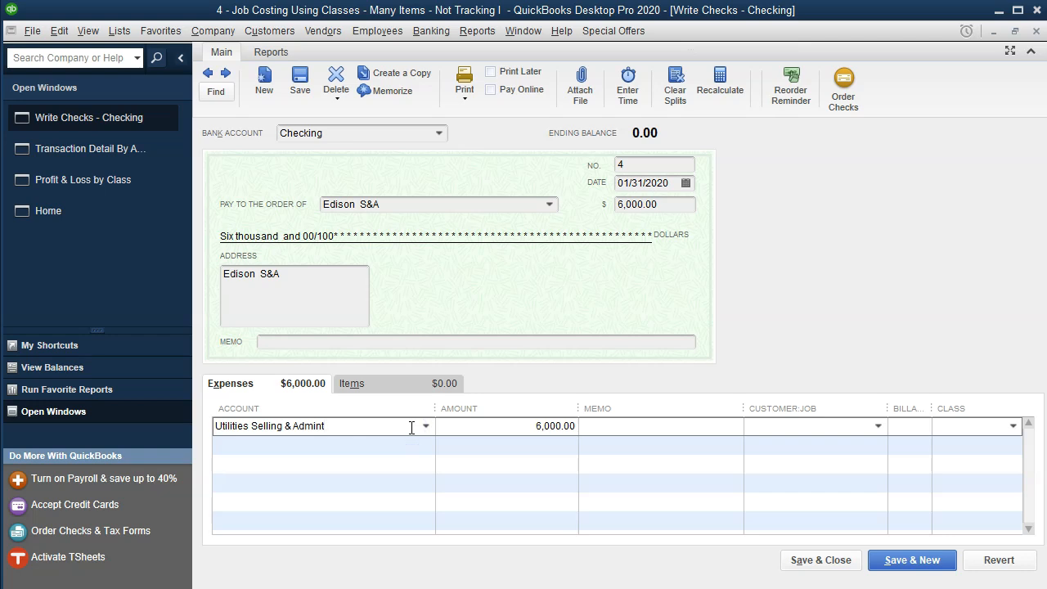
key("Tab")
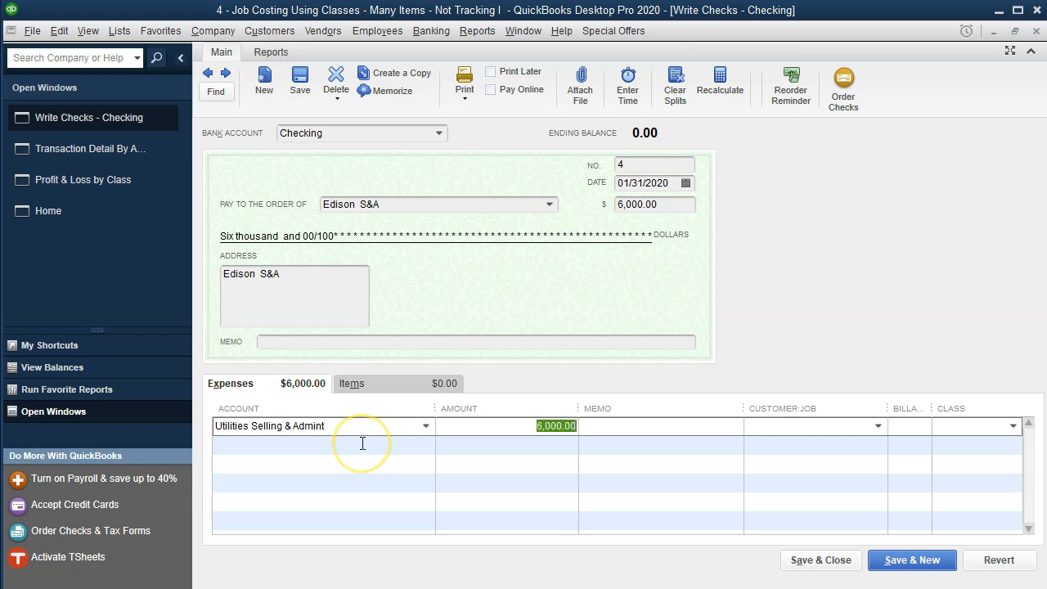
type("2000")
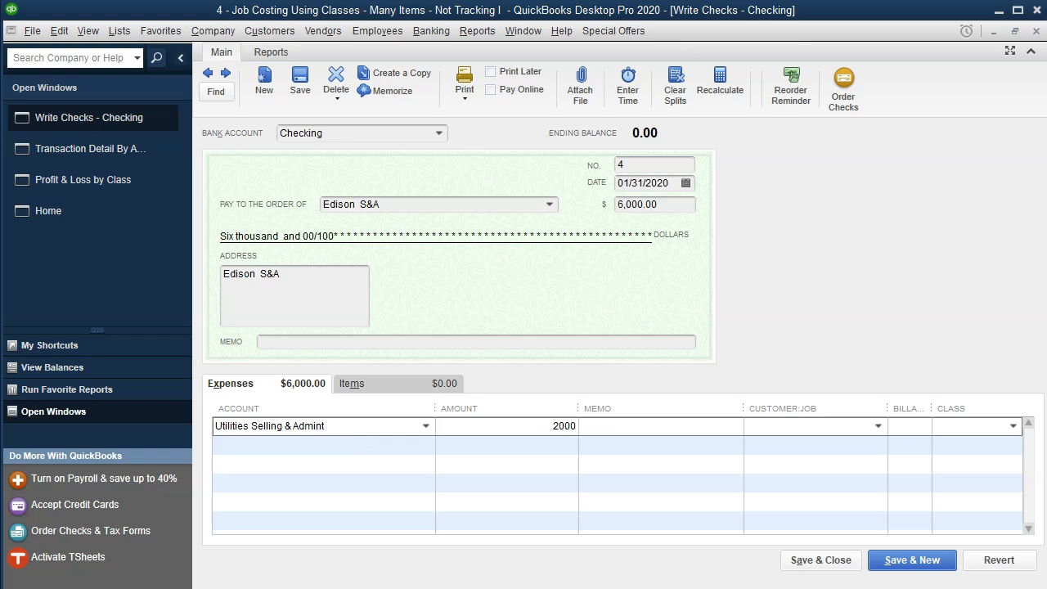
left_click(362, 443)
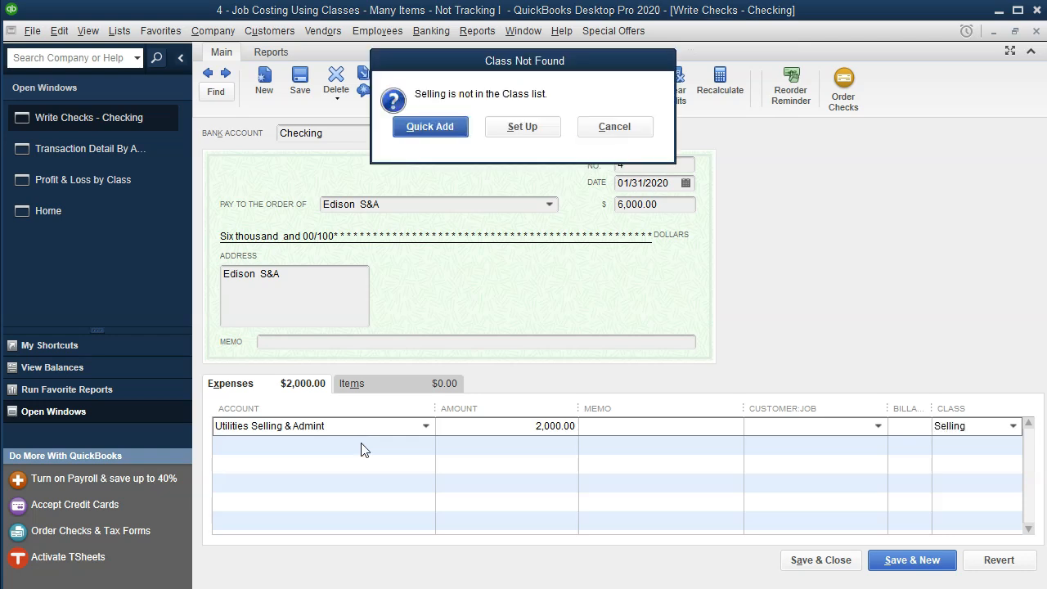
key("Return")
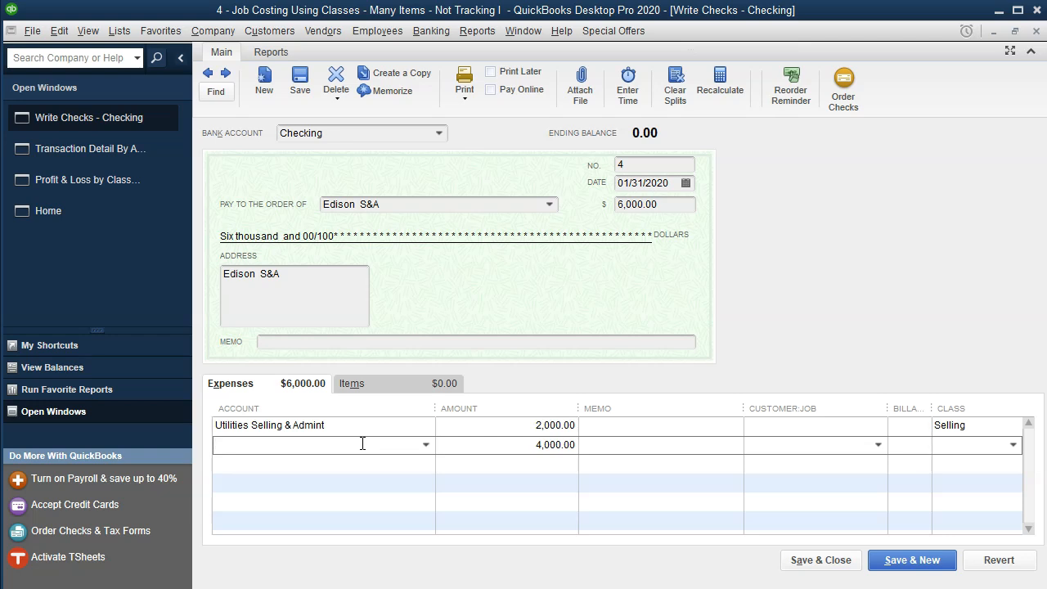
Step: Add a second Utilities Selling & Admint expense line for the remaining amount and quick-add Adamin as its class
type("Utilities Selling & Admint")
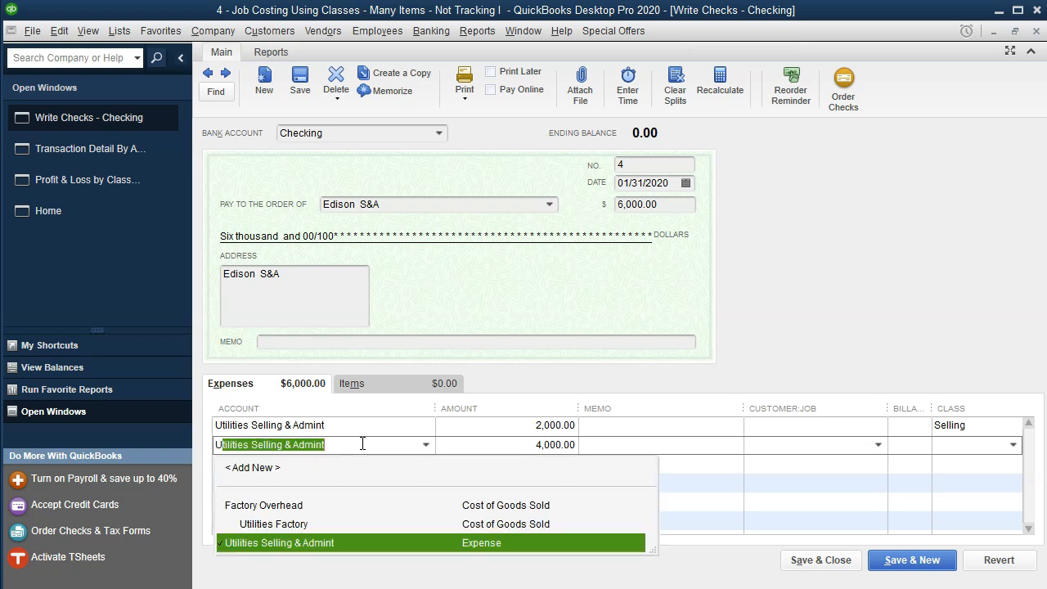
key("Tab")
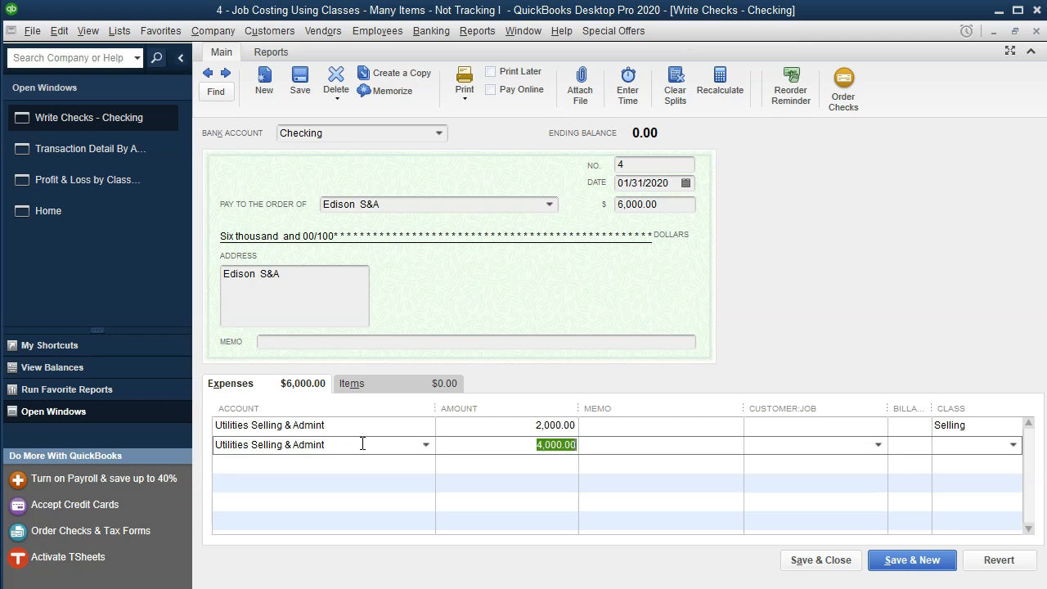
key("Tab")
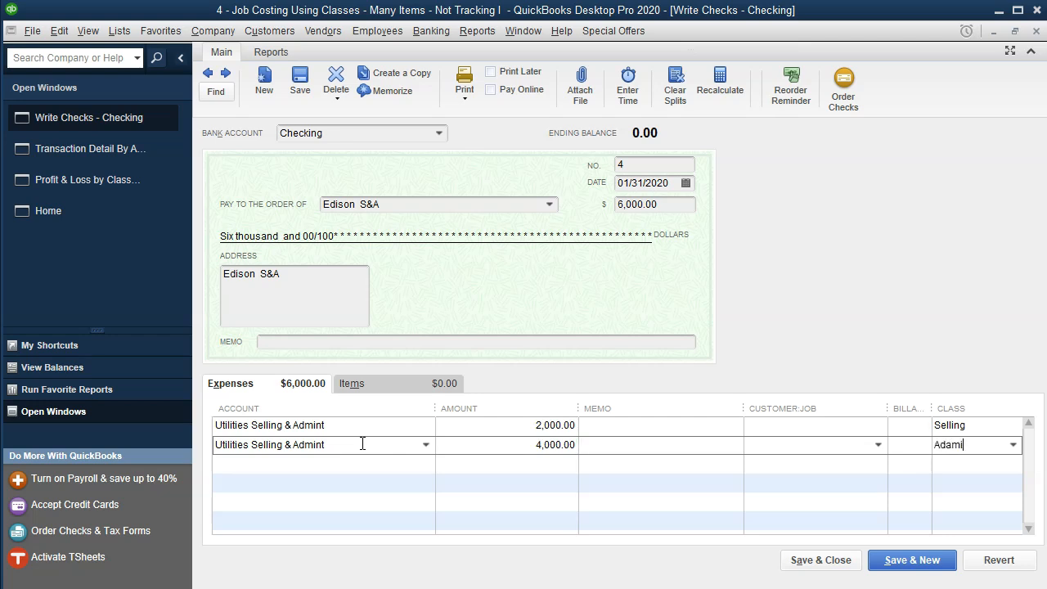
key("Tab")
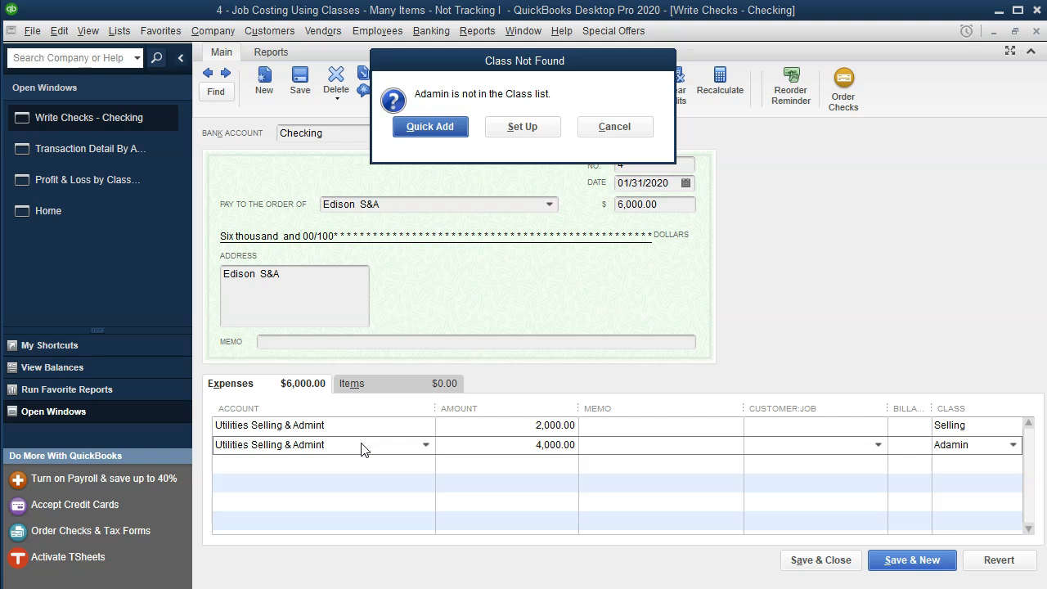
key("Return")
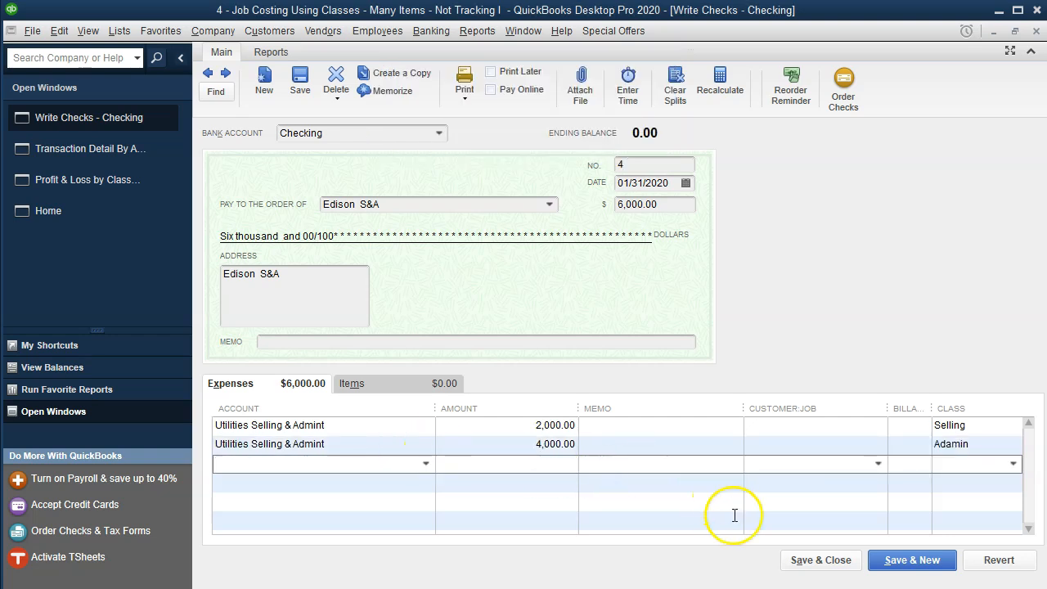
Step: Save and close the check with its changes recorded, and return to the class columns of the Profit & Loss by Class report
left_click(809, 568)
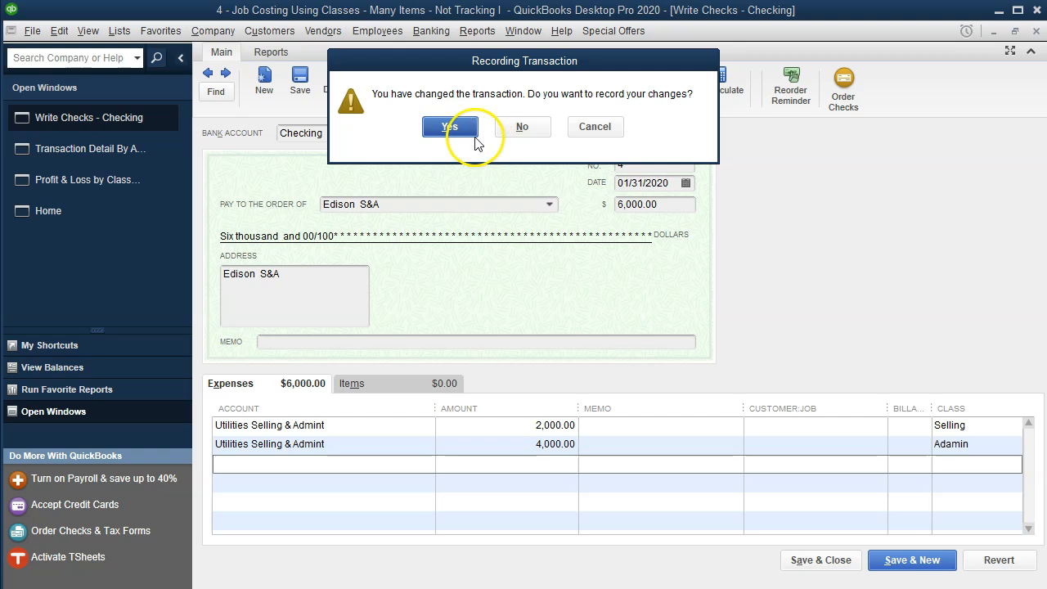
left_click(462, 129)
left_click(489, 175)
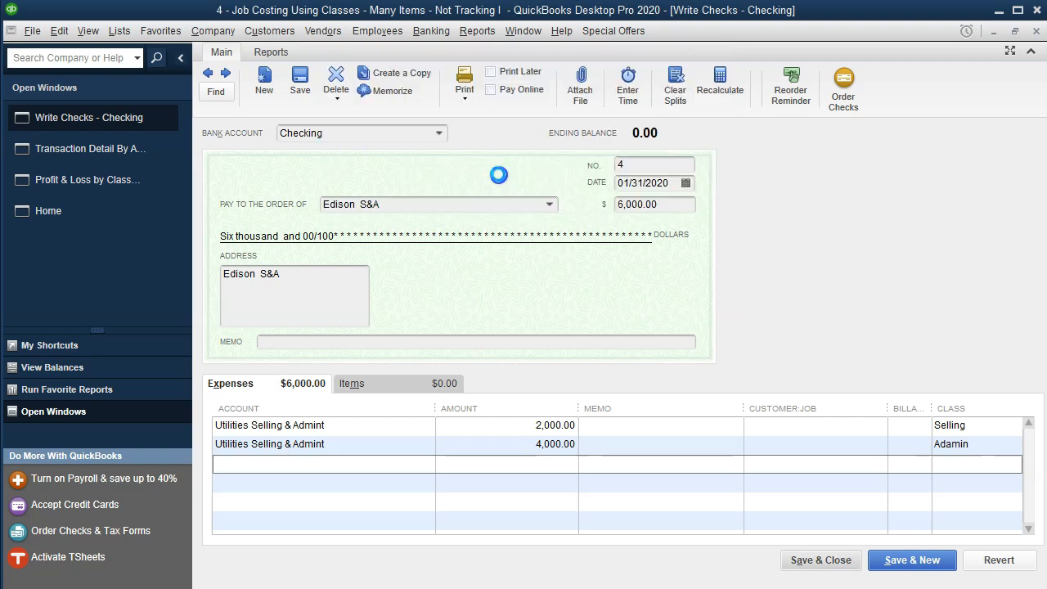
left_click(691, 139)
left_click(1035, 30)
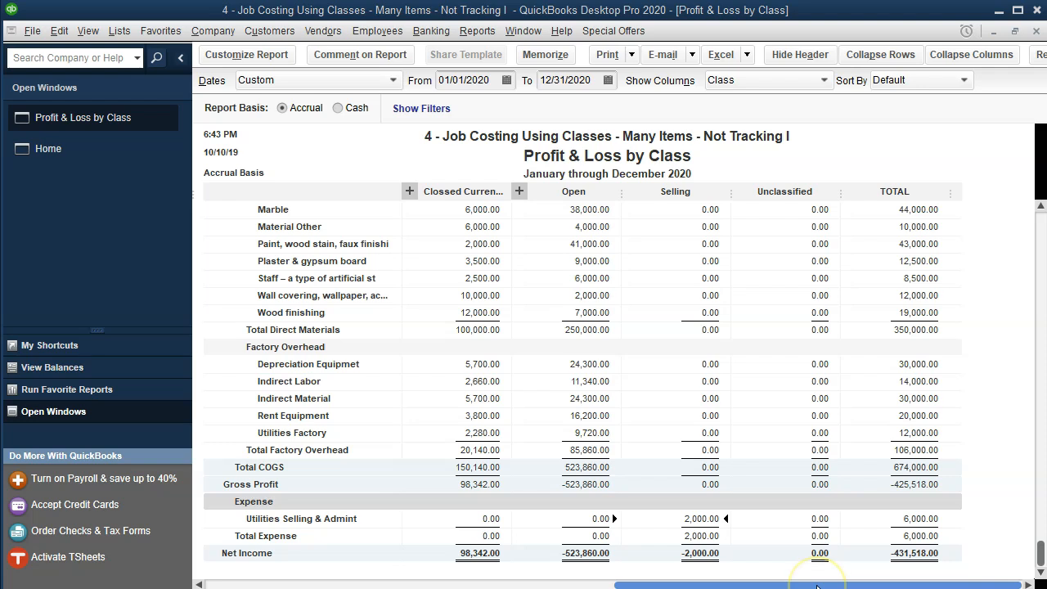
left_click_drag(736, 584, 475, 576)
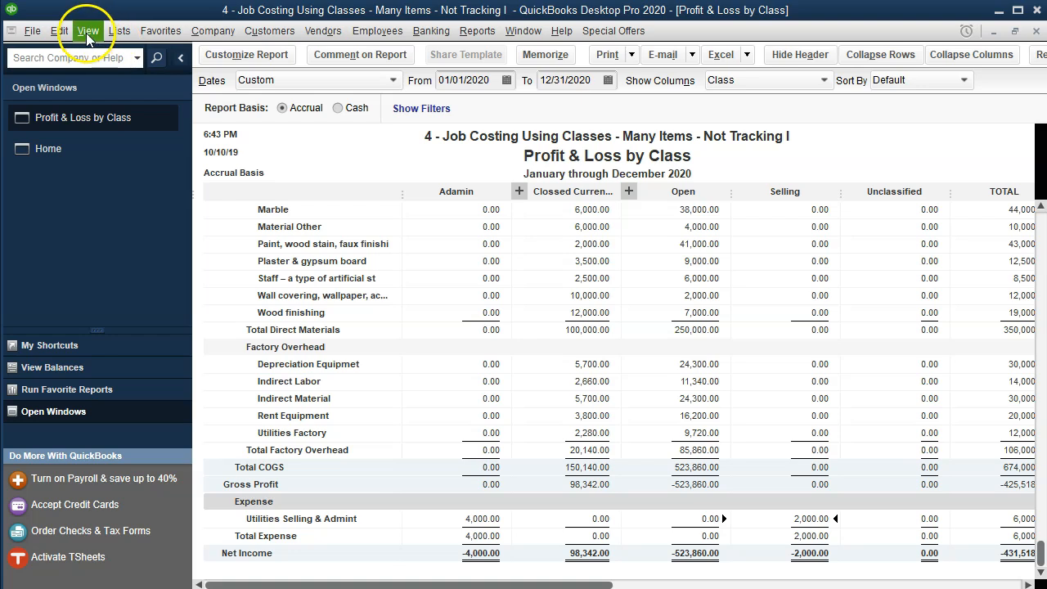
Step: Open the Class List and rename the Closed class as 1 Closed
left_click(112, 37)
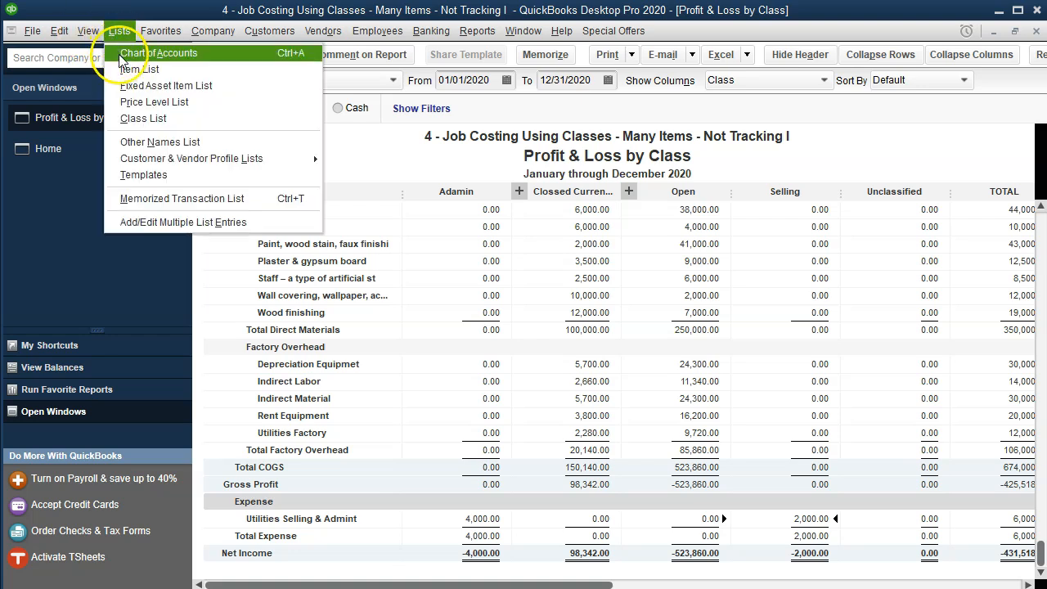
left_click(146, 118)
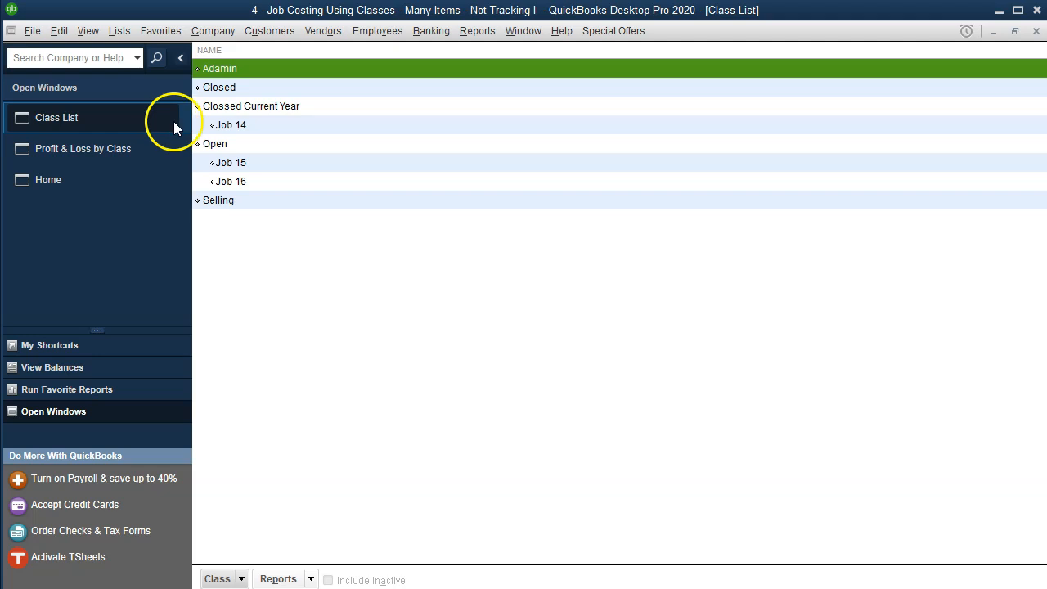
left_click(243, 88)
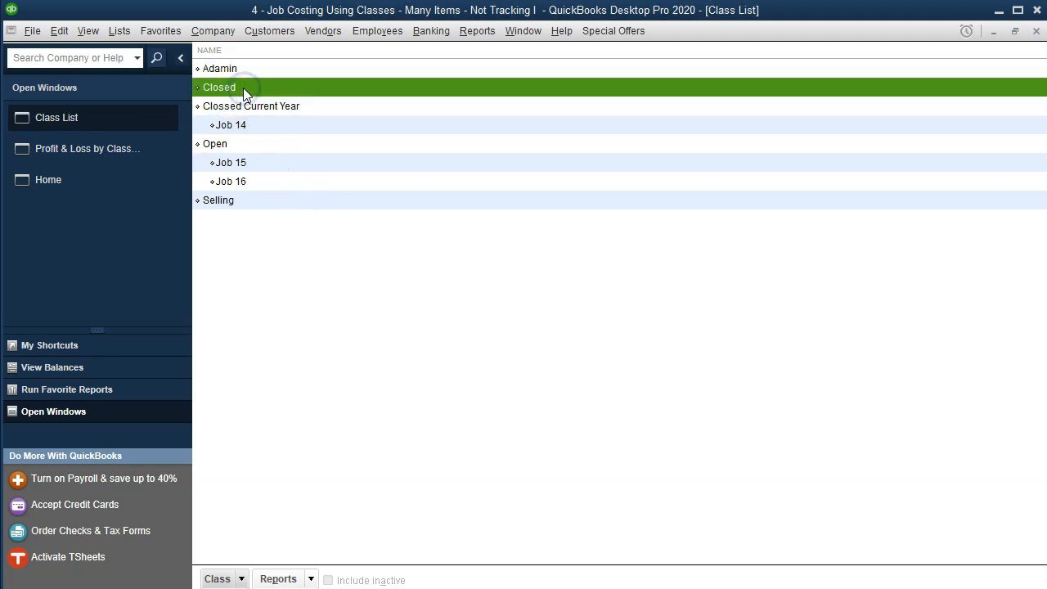
left_click(259, 108)
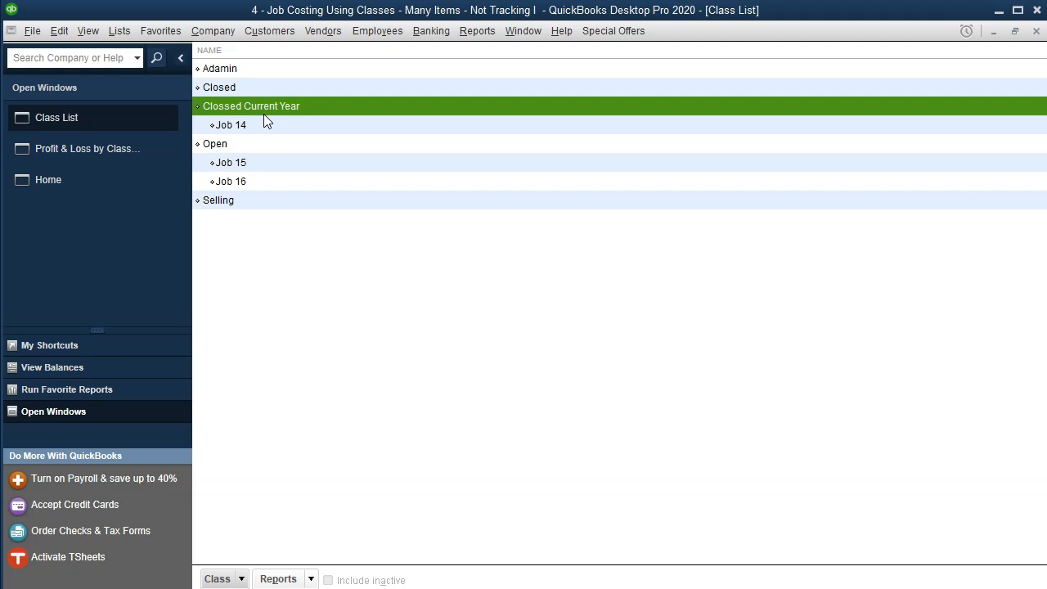
left_click(247, 144)
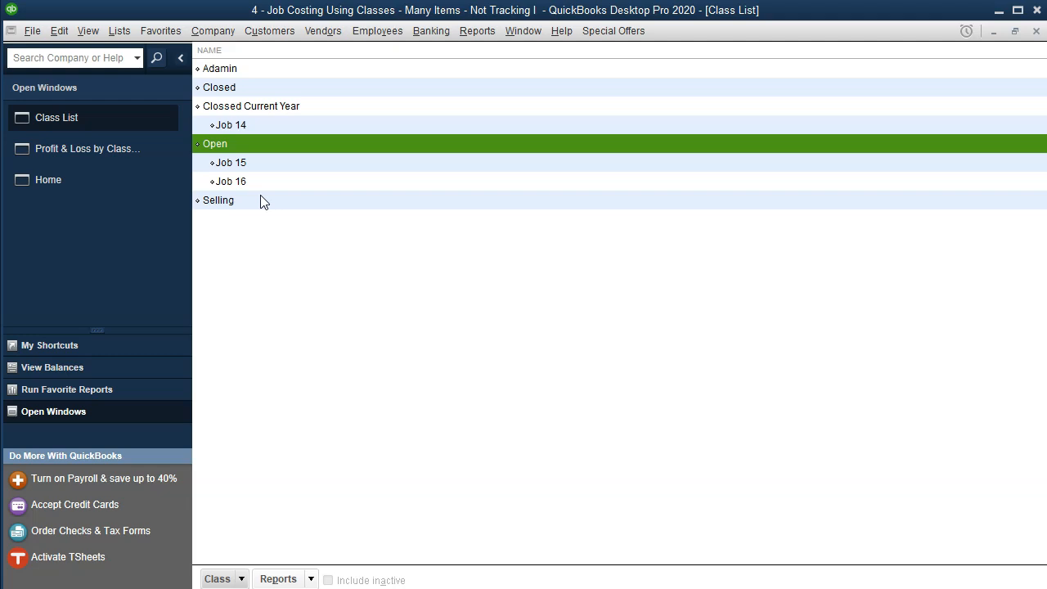
left_click(250, 86)
right_click(247, 85)
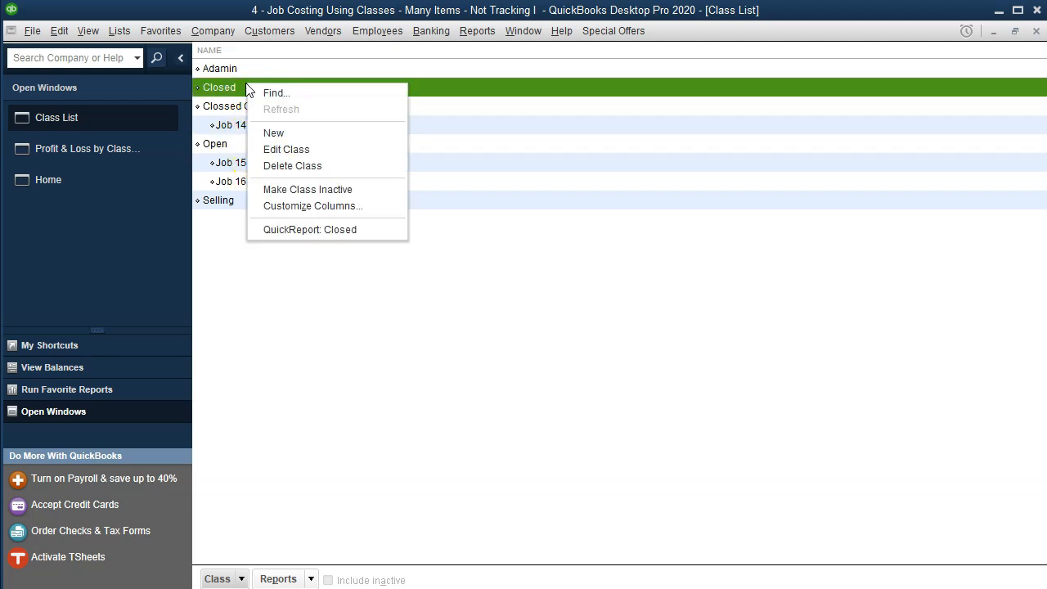
left_click(286, 150)
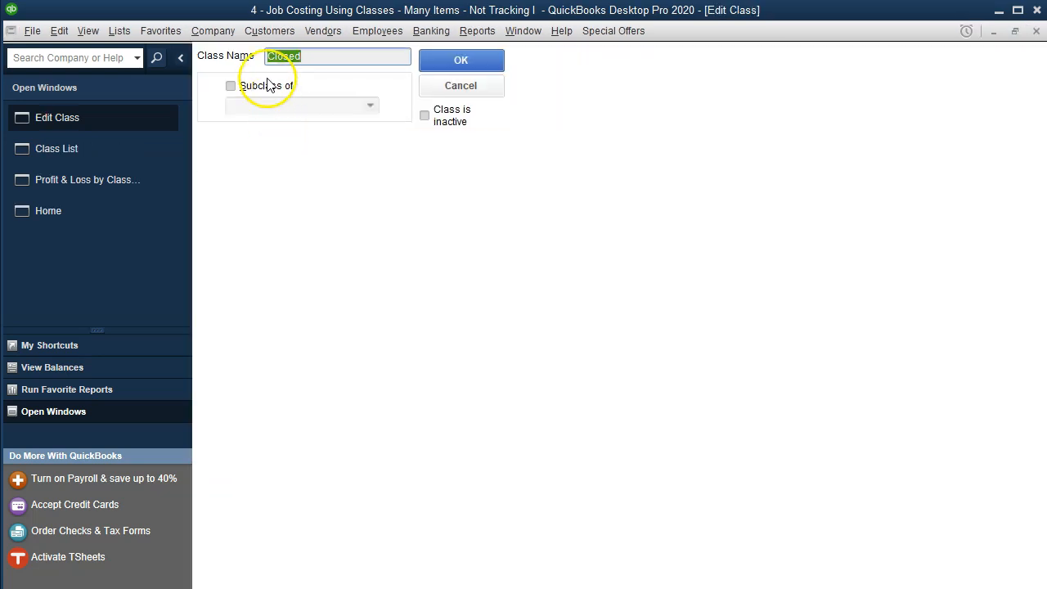
left_click(270, 57)
type("1")
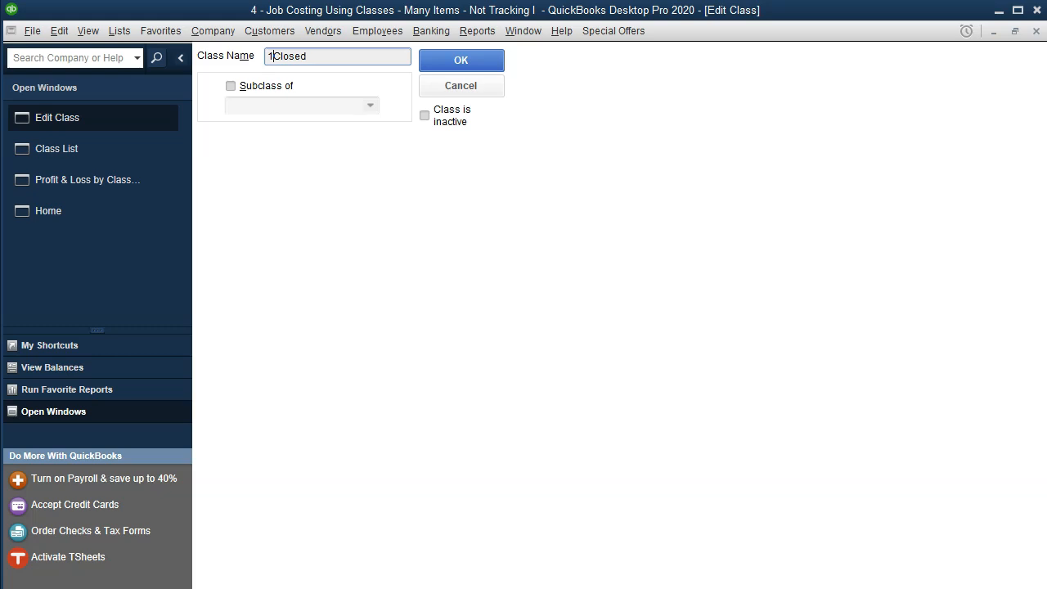
left_click(474, 62)
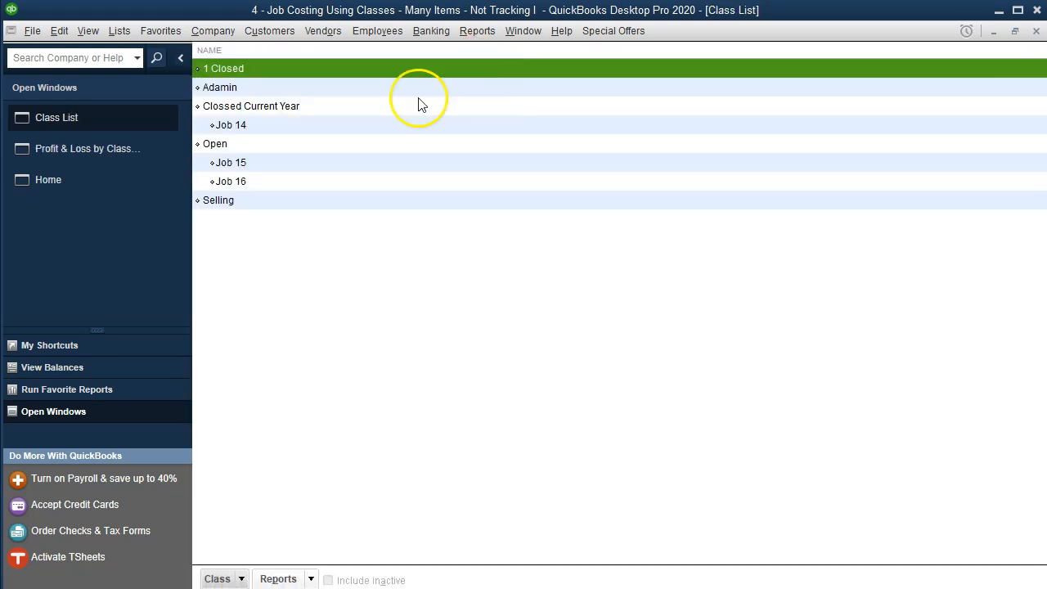
Step: Rename the Clossed Current Year class as 2 Clossed Current Year in the Class List
right_click(264, 111)
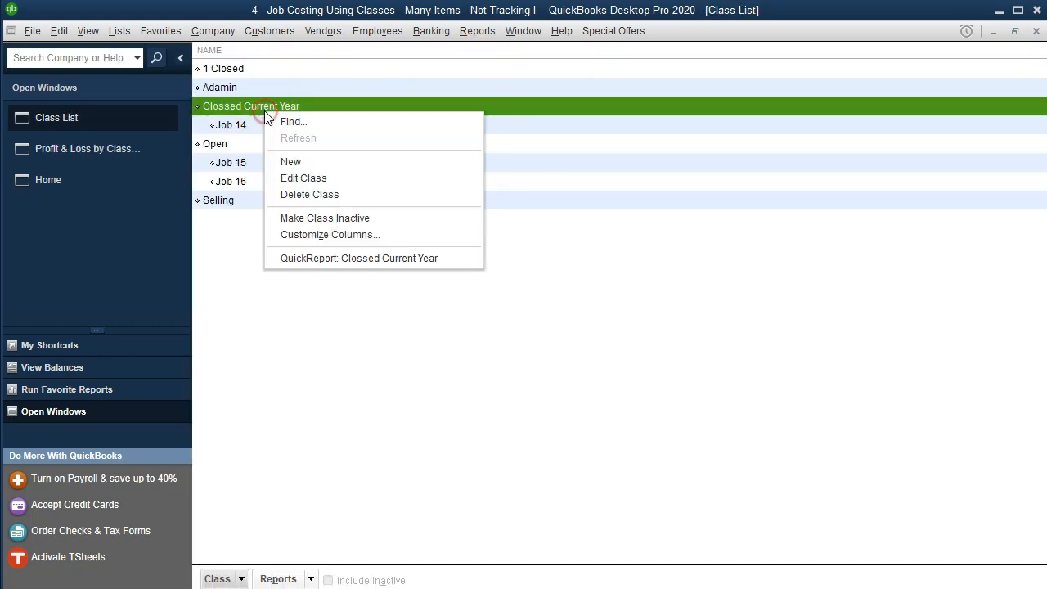
left_click(306, 174)
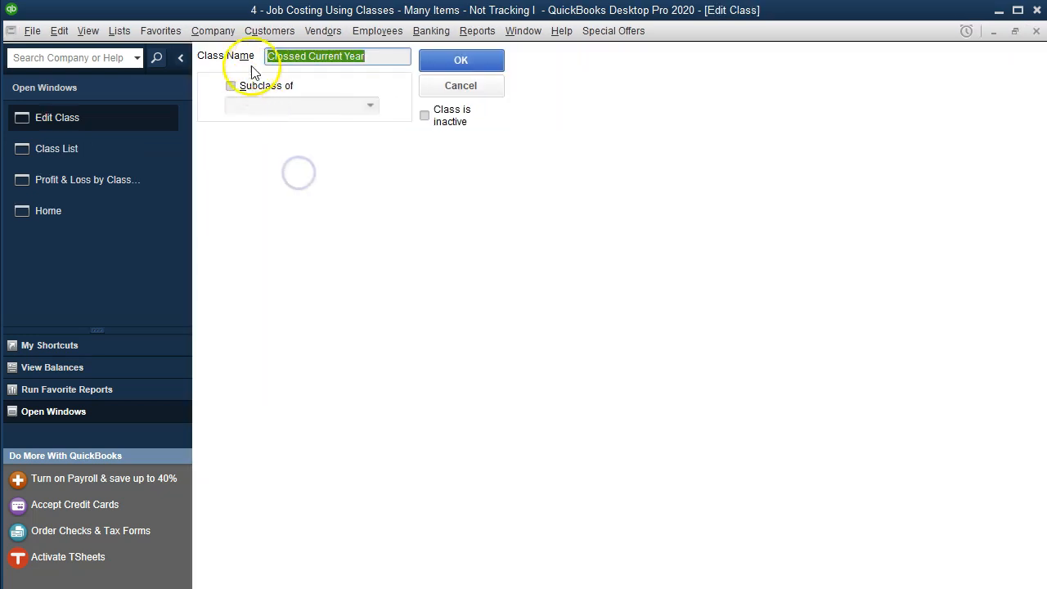
left_click(267, 55)
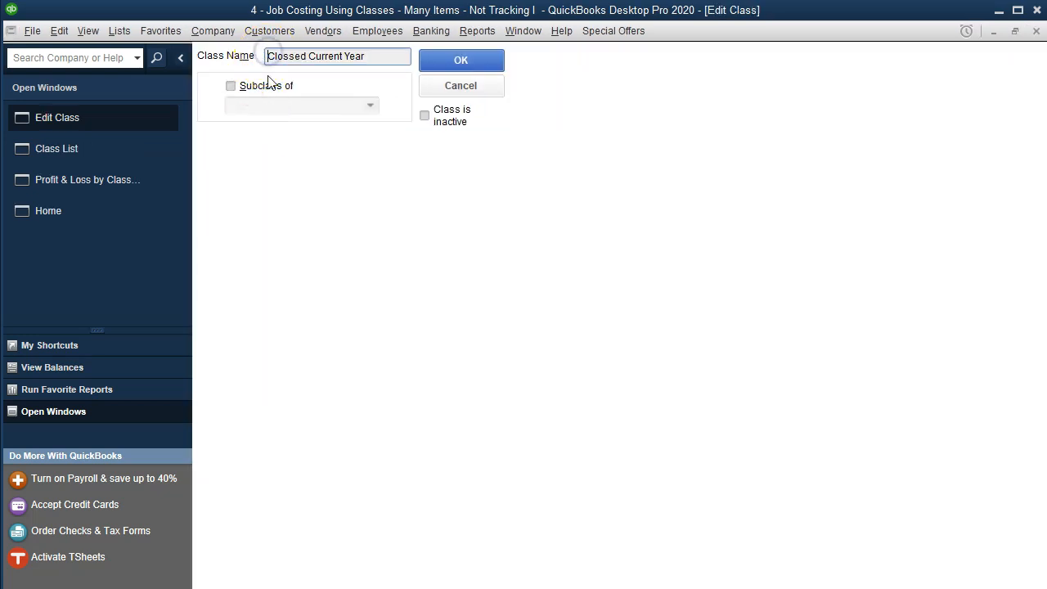
type("Z")
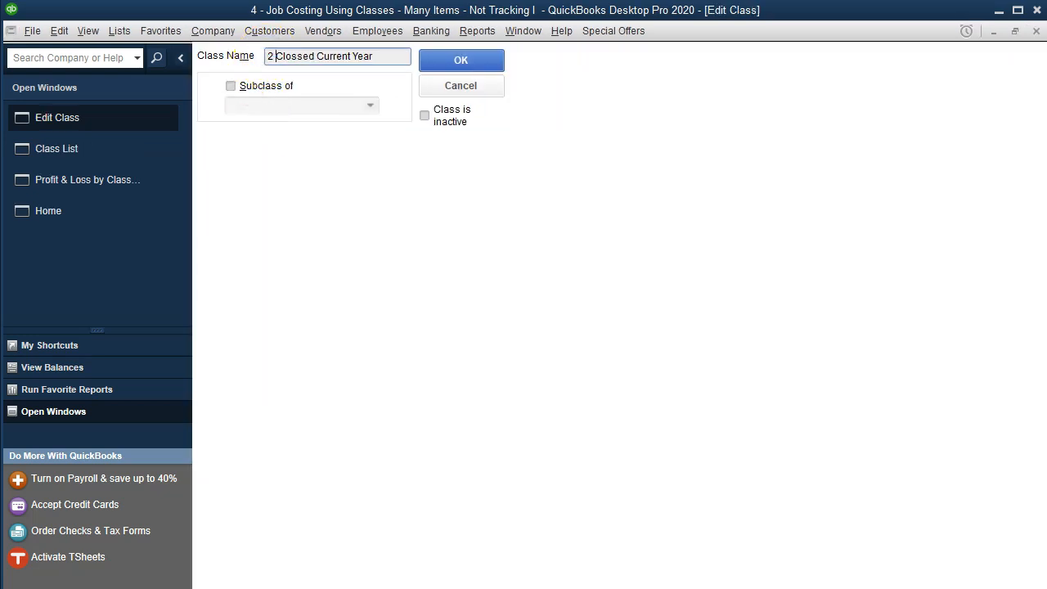
left_click(457, 61)
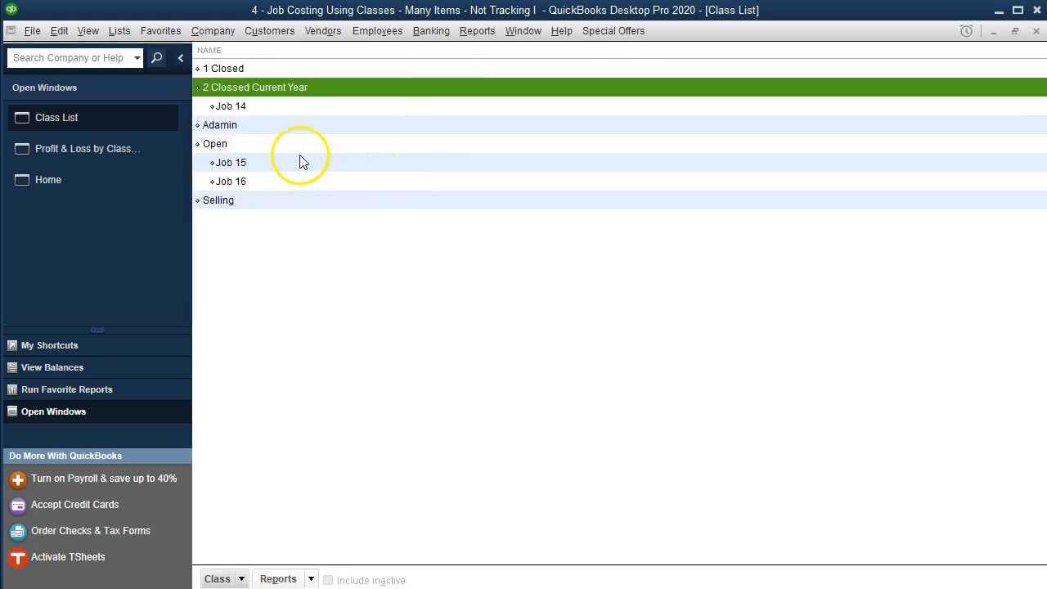
Step: Rename the Open class, the parent of Job 15 and Job 16, as 3 Open
left_click(234, 146)
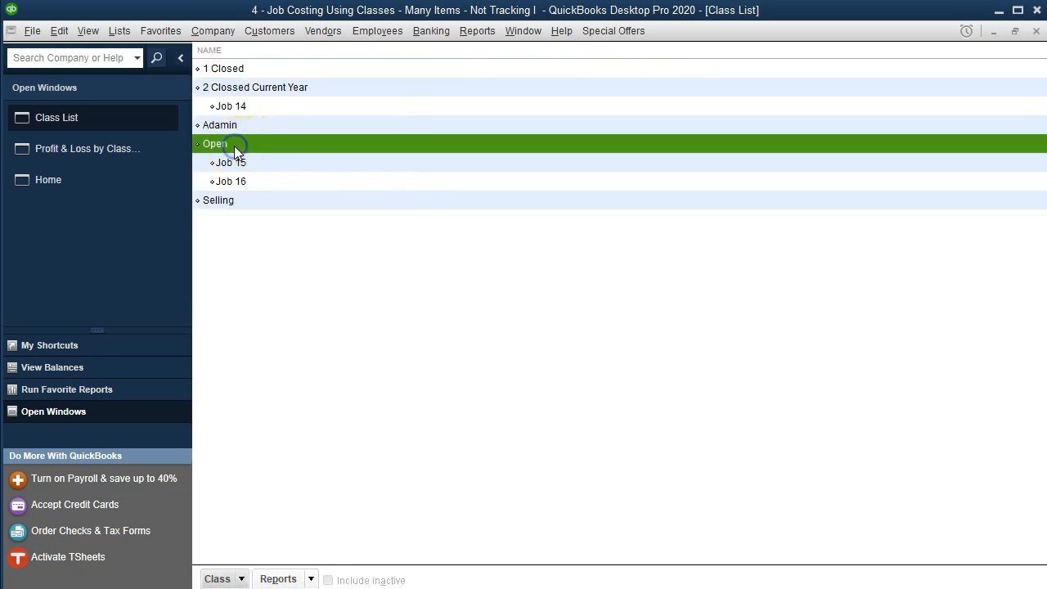
right_click(234, 145)
left_click(273, 214)
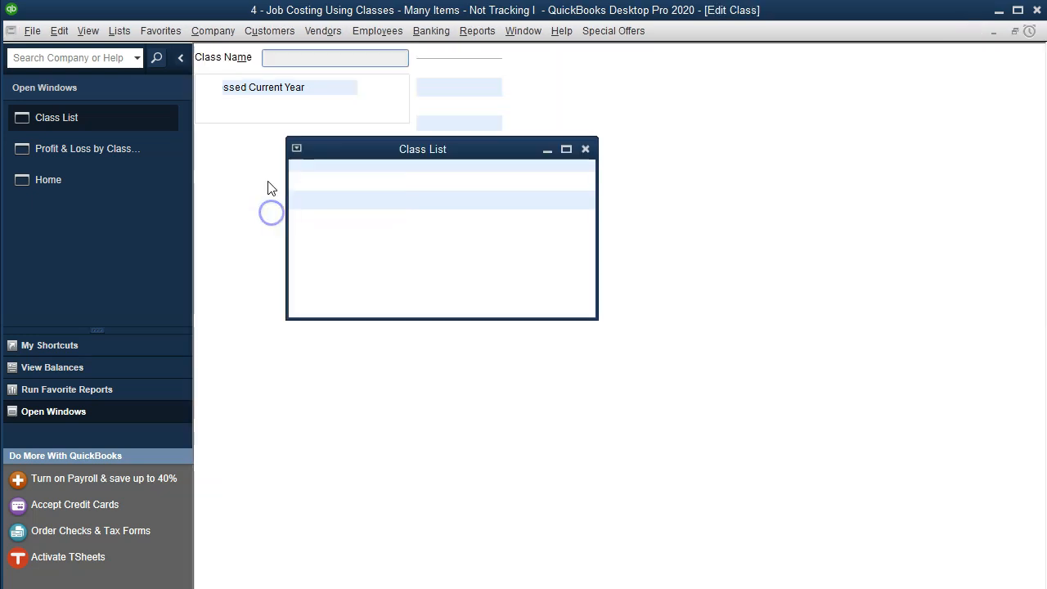
left_click(267, 56)
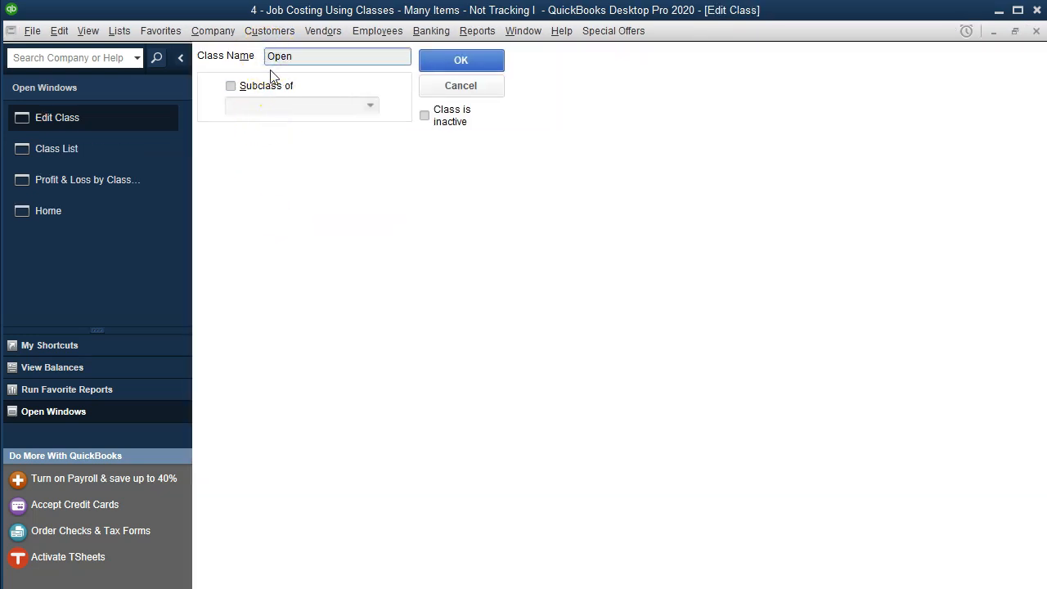
left_click(441, 60)
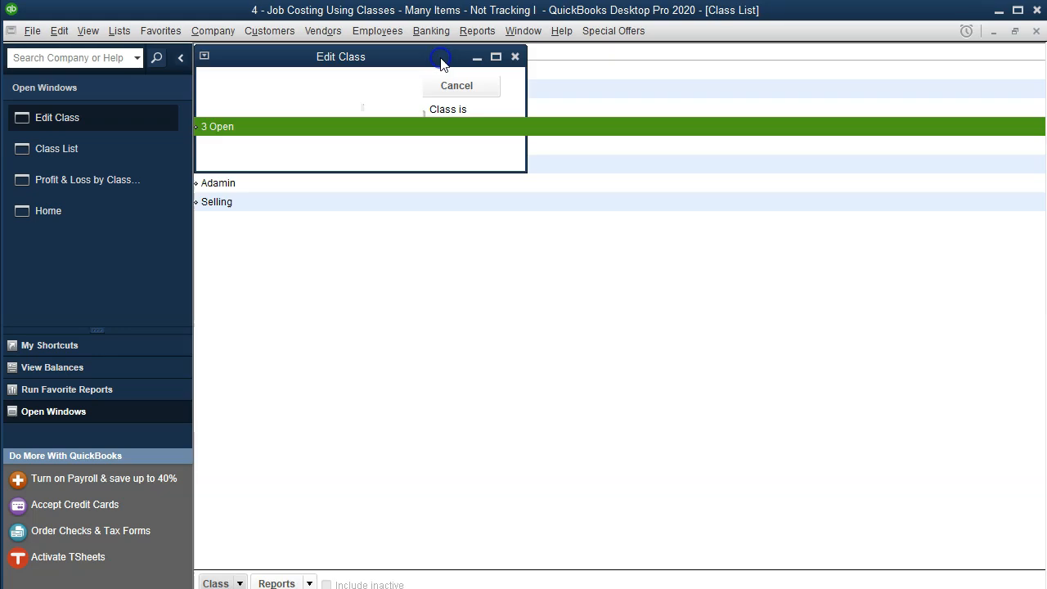
Step: Rename the Adamin class as 4 Adamin in the Class List
right_click(246, 186)
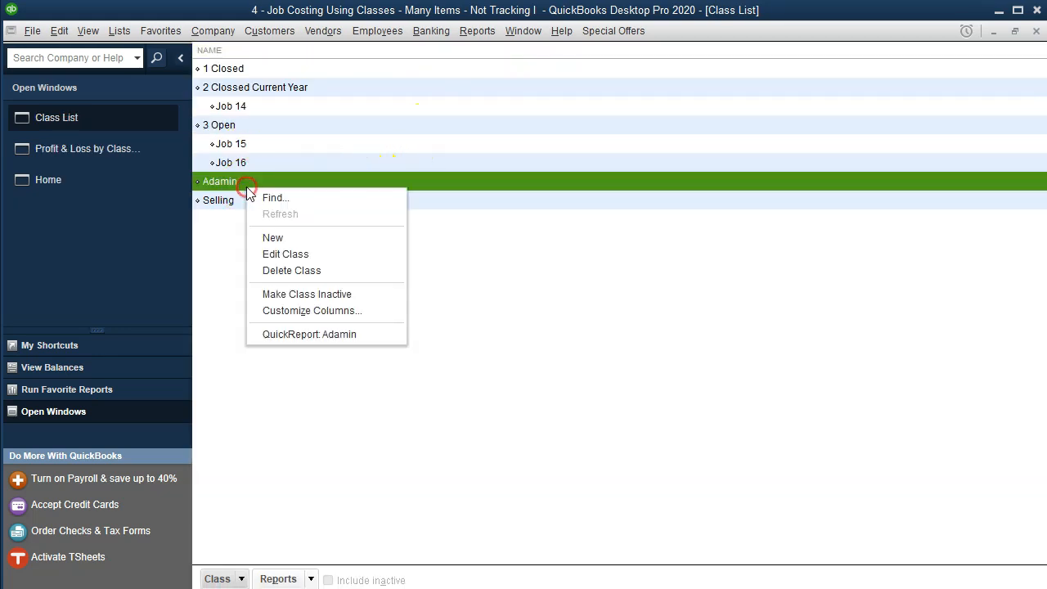
left_click(285, 256)
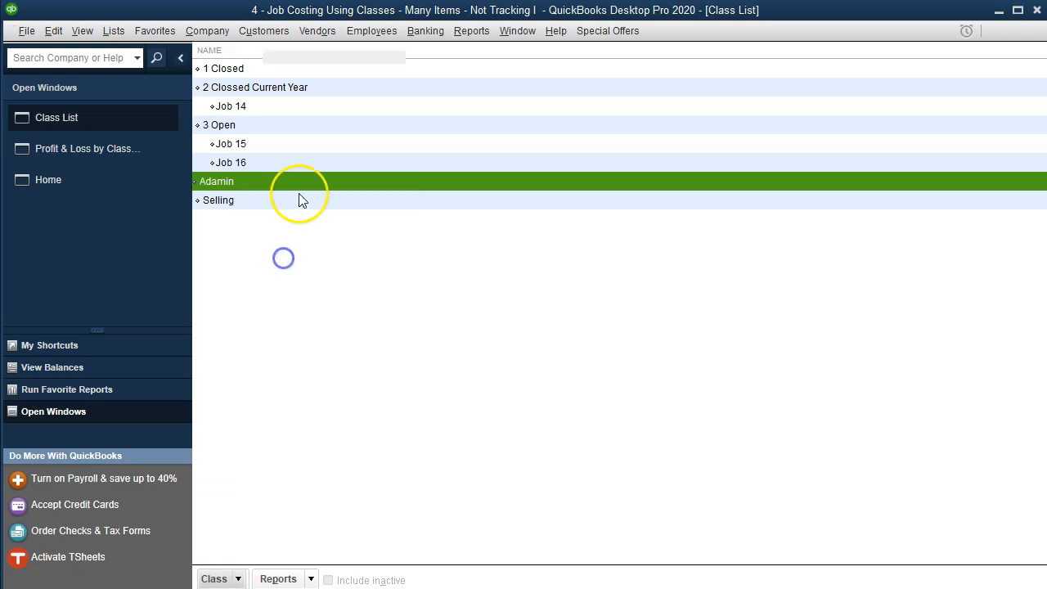
left_click(276, 59)
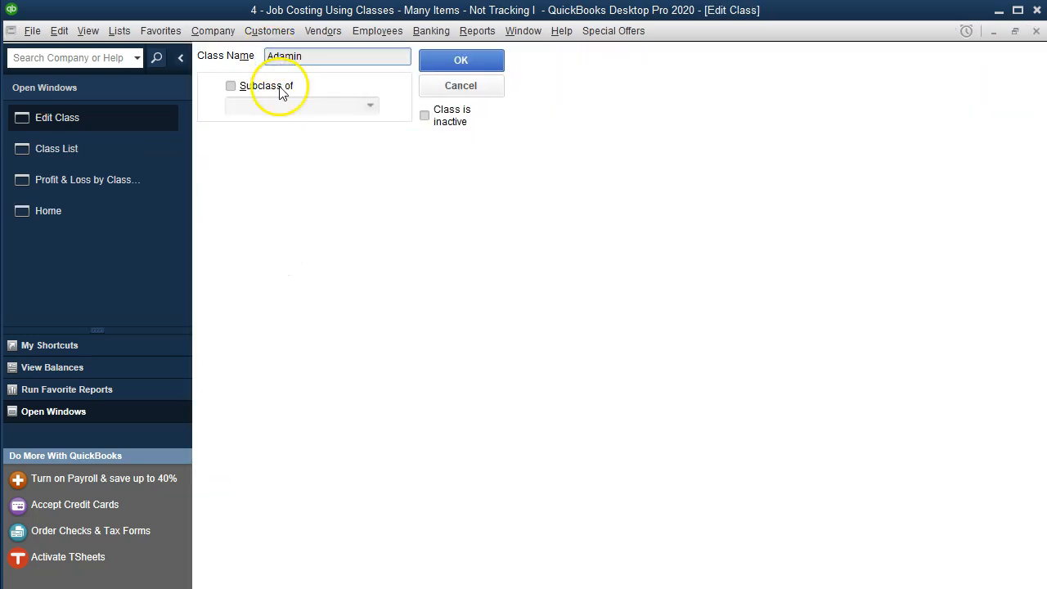
left_click(462, 61)
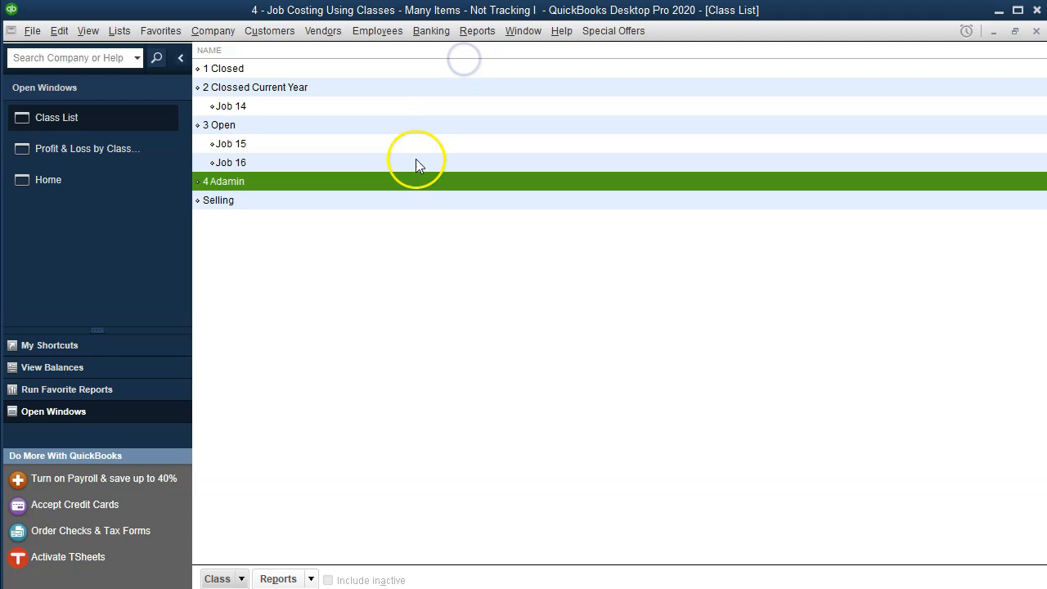
Step: Rename the Selling class as 5 Selling in the Class List
right_click(262, 202)
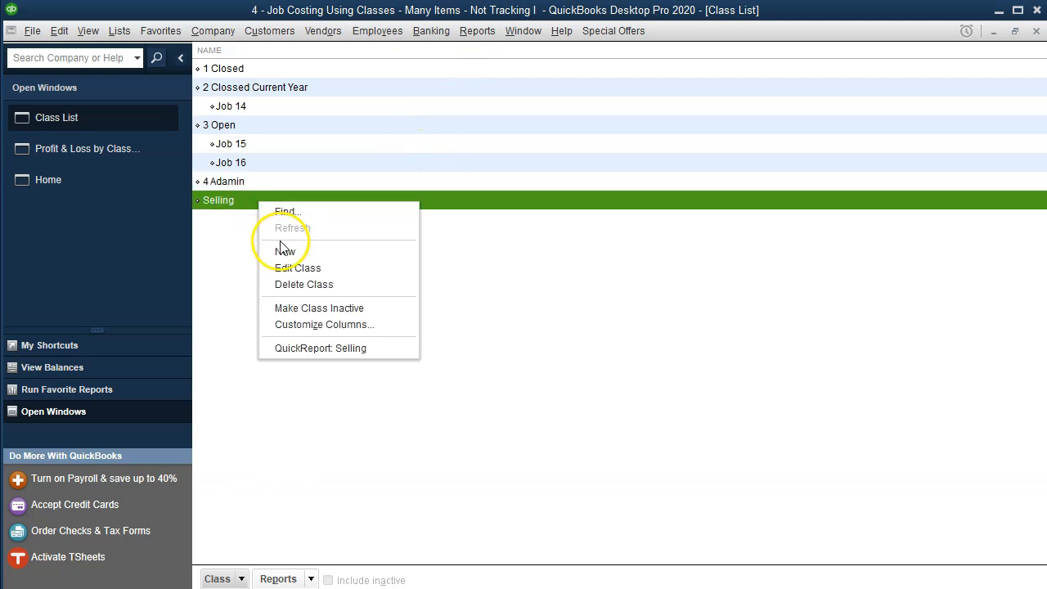
left_click(286, 270)
left_click(269, 55)
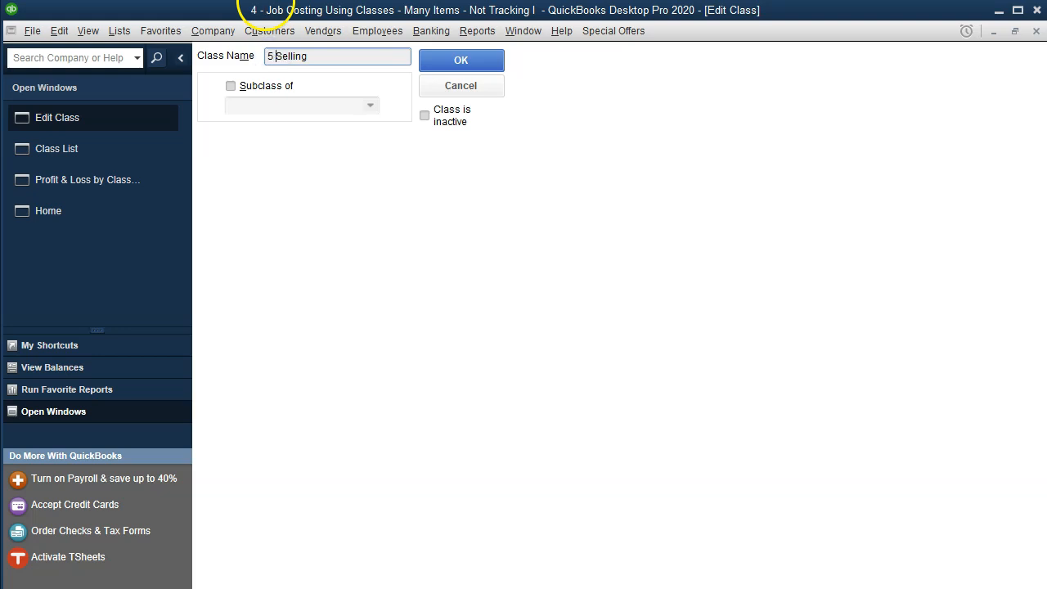
left_click(458, 59)
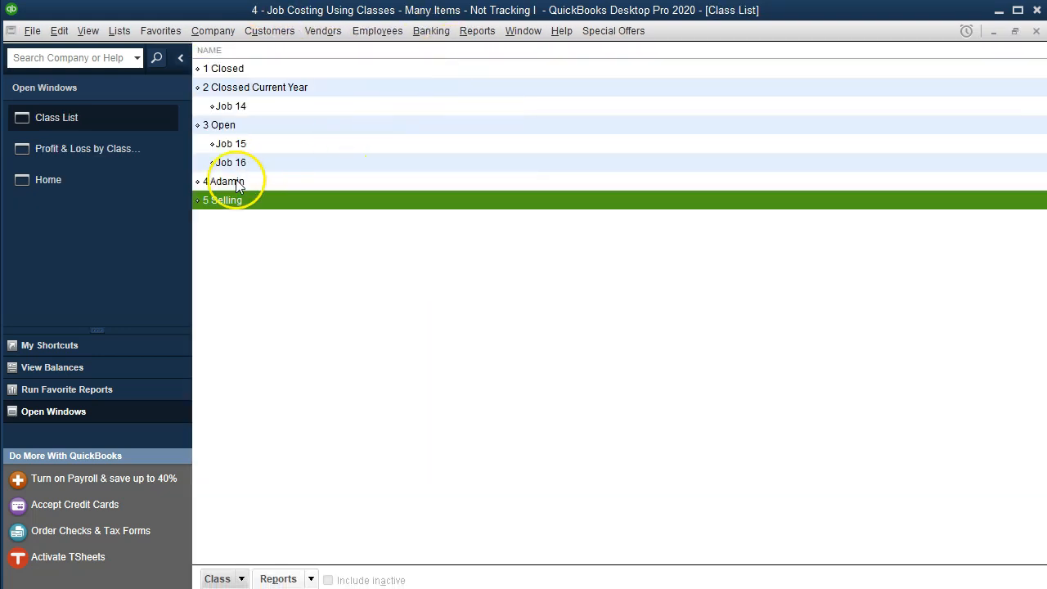
Step: Return to the Profit & Loss by Class report and collapse the job columns under 2 Clossed Current Year and 3 Open
left_click(81, 153)
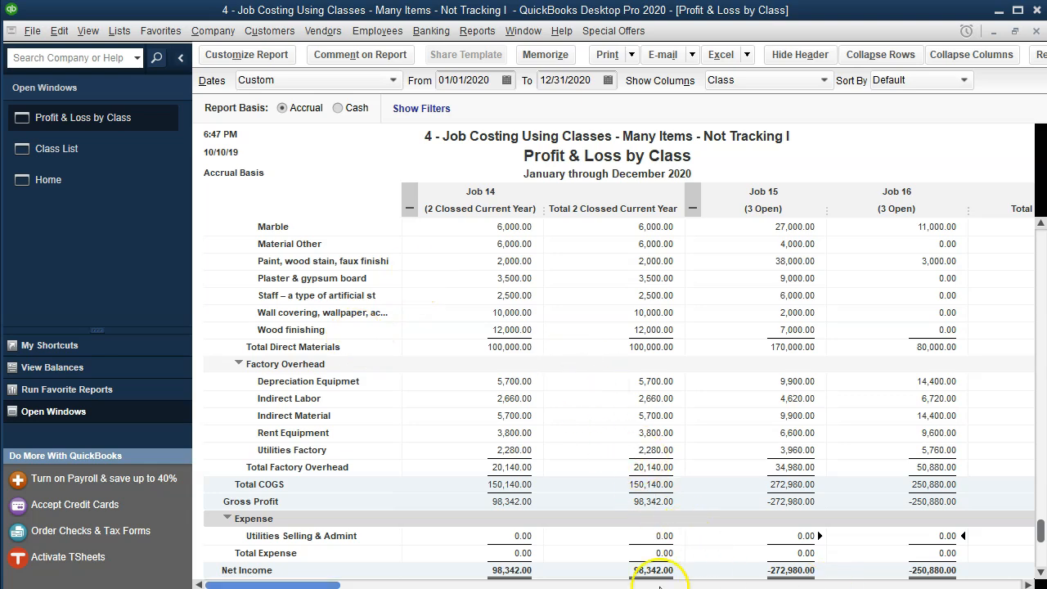
mouse_move(326, 585)
left_mouse_down()
mouse_move(359, 586)
mouse_move(327, 587)
left_mouse_up()
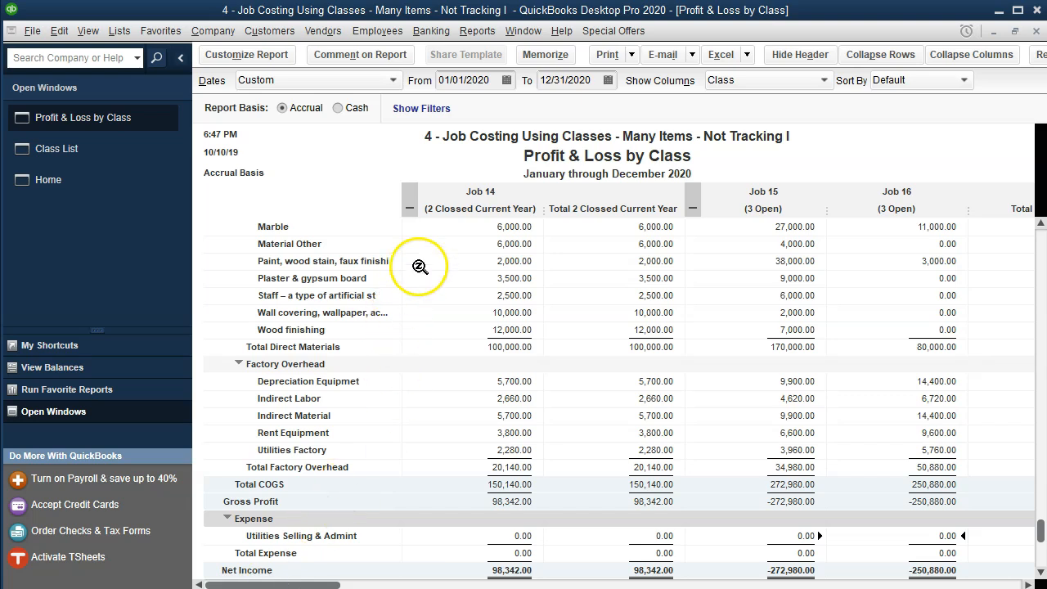
left_click(410, 205)
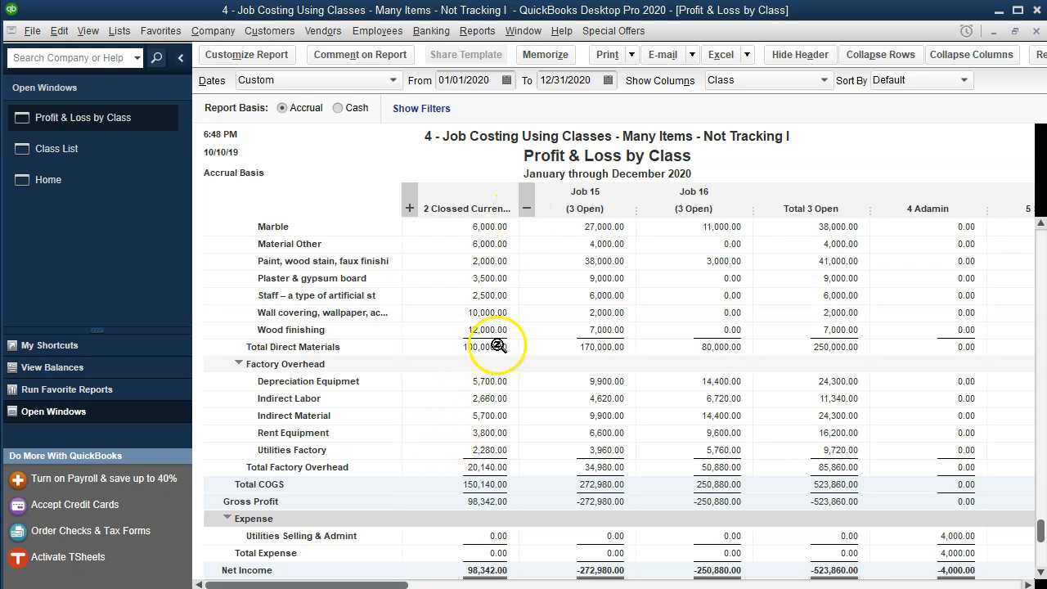
left_click(526, 208)
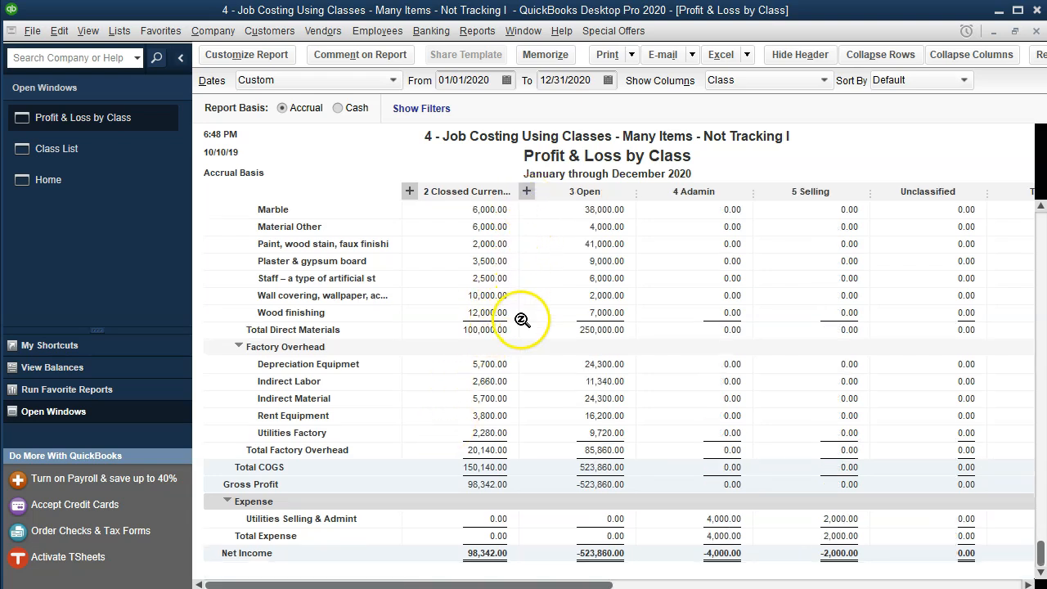
Step: Compare the numbered class columns and the Unclassified column across the report, from income down to expenses and net income
scroll(539, 363, "up", 2)
scroll(539, 363, "up", 2)
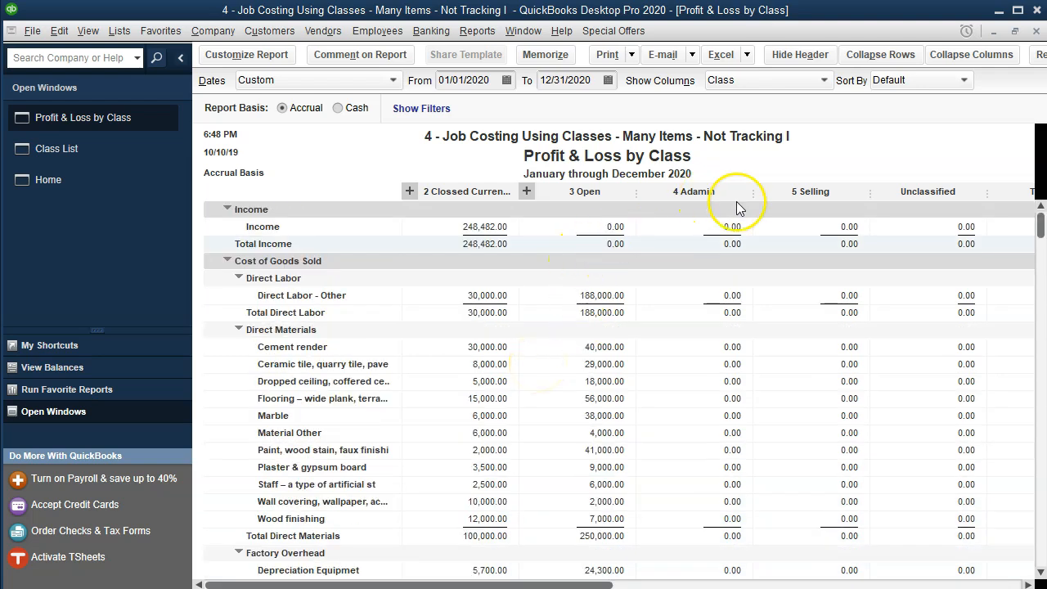
scroll(752, 295, "down", 4)
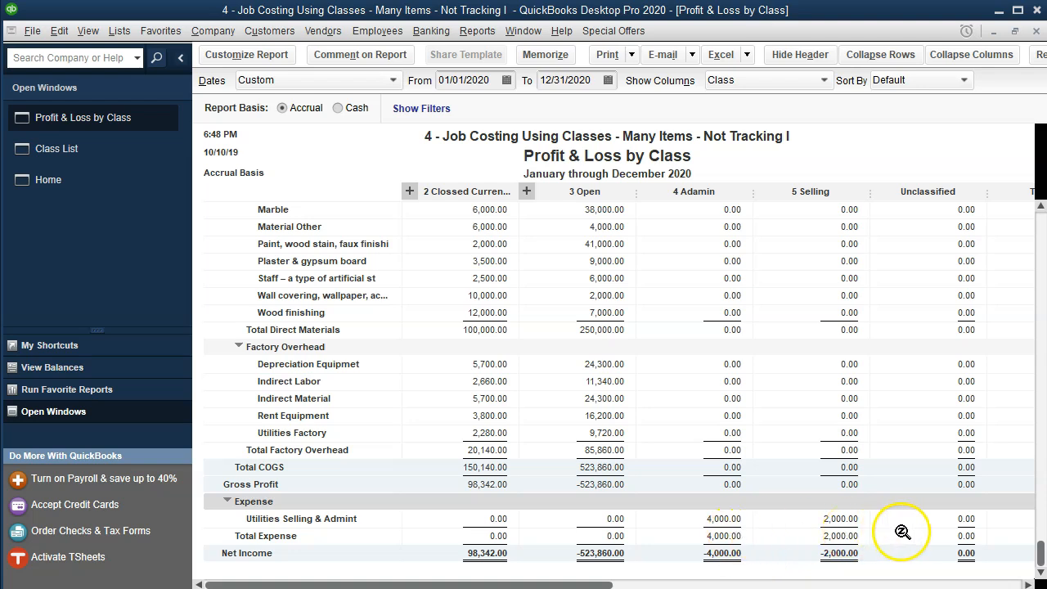
scroll(925, 392, "up", 4)
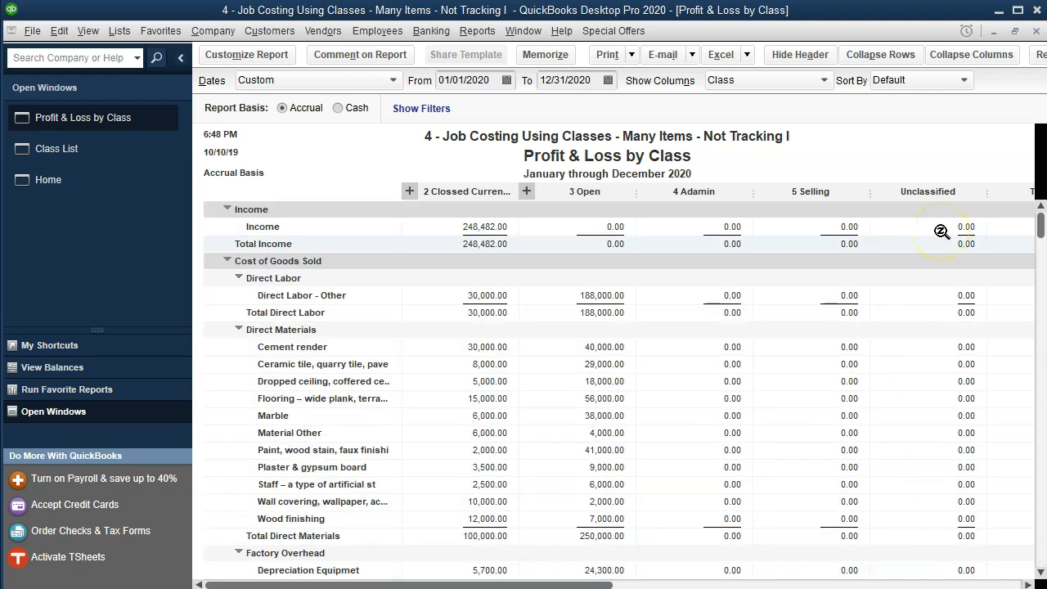
scroll(941, 231, "down", 4)
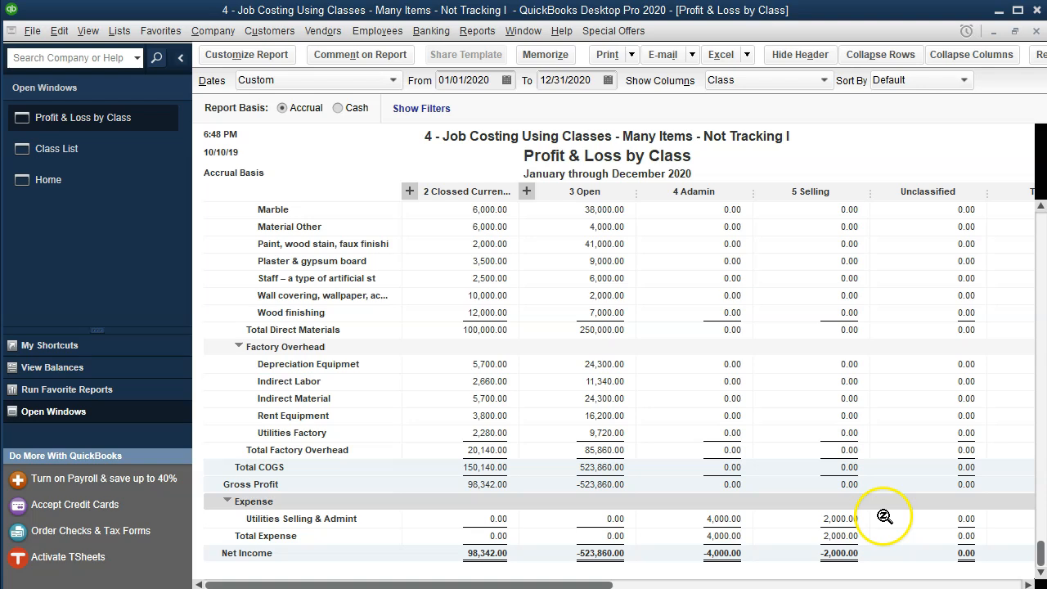
scroll(817, 458, "up", 4)
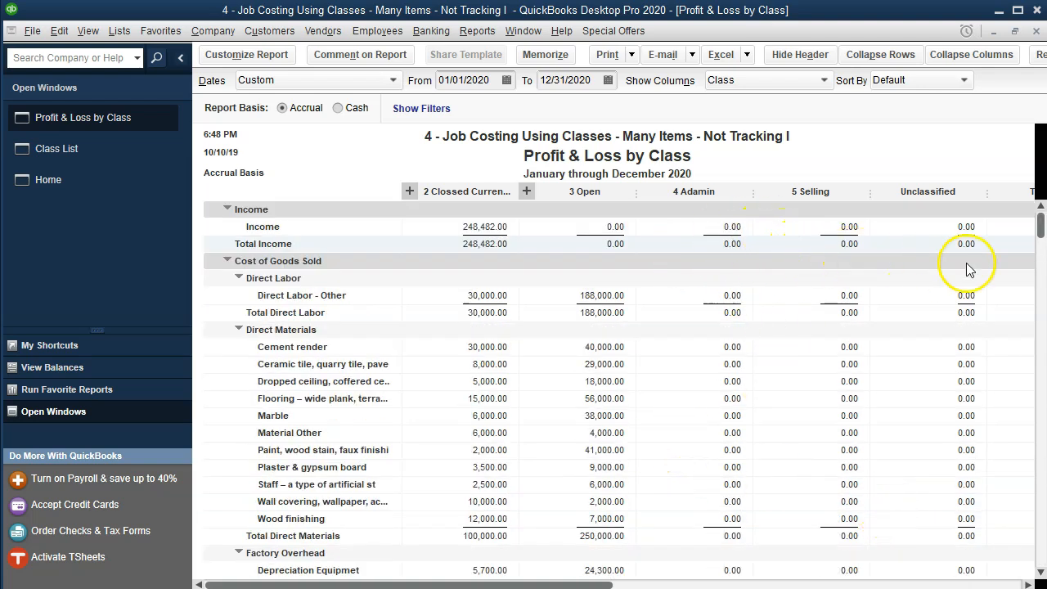
scroll(952, 366, "down", 4)
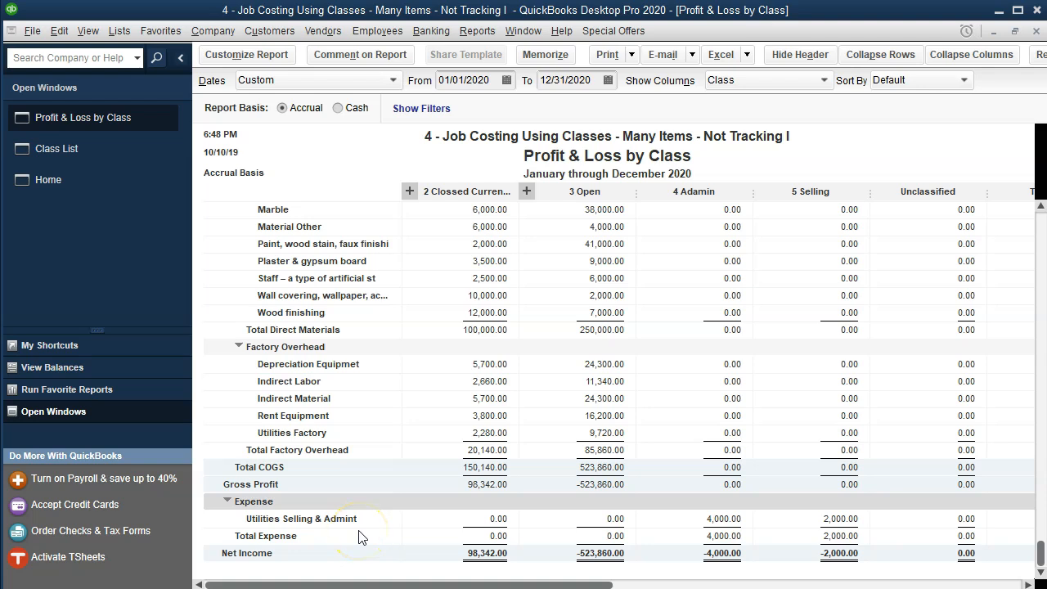
Step: Drill down from the Utilities Selling & Admint amount in the 4 Adamin column to its check and enter the first expense line
double_click(718, 519)
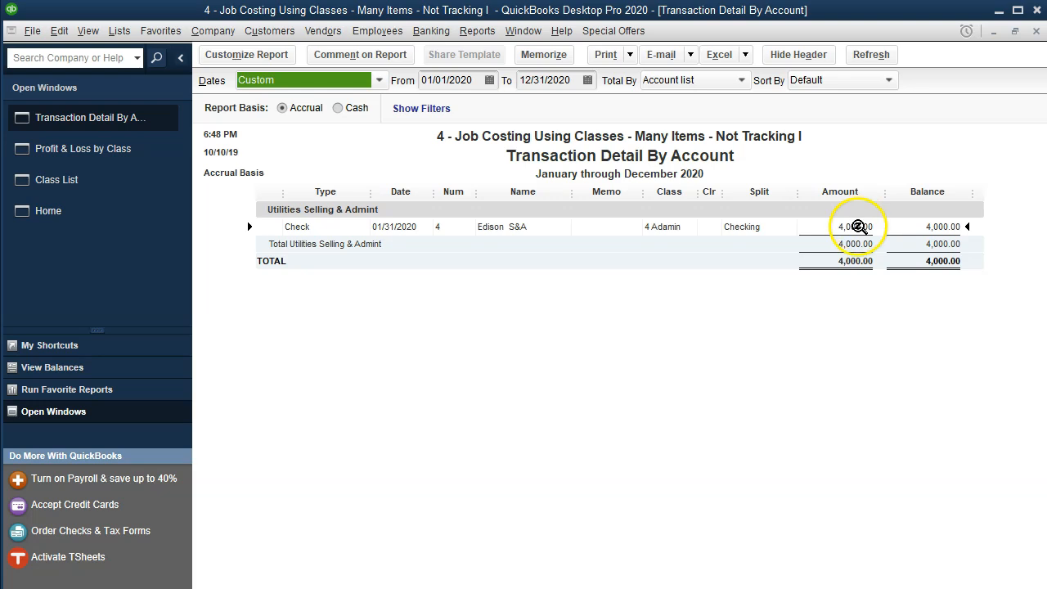
double_click(857, 226)
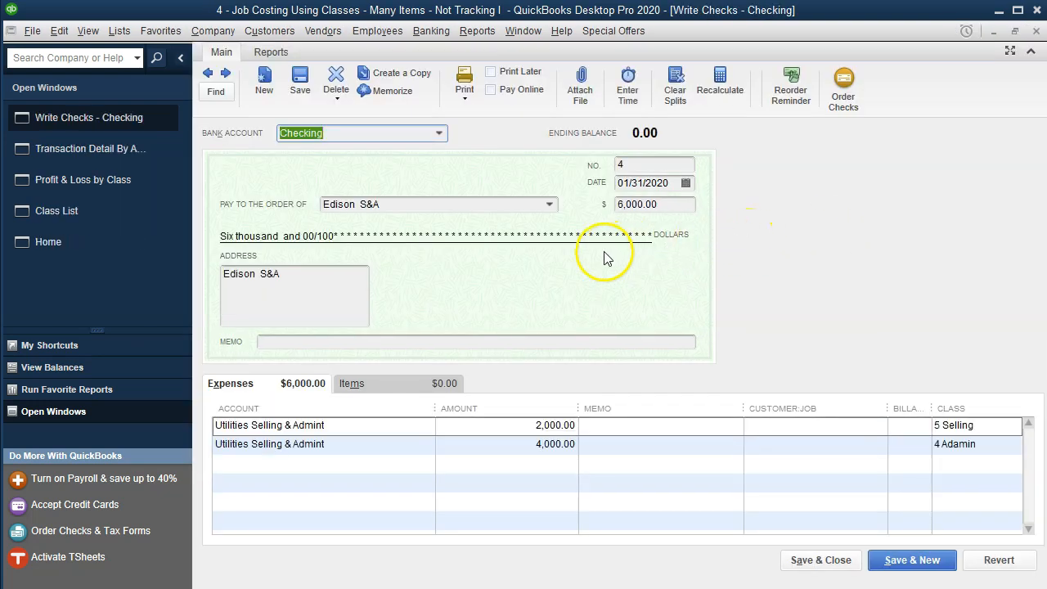
left_click(355, 425)
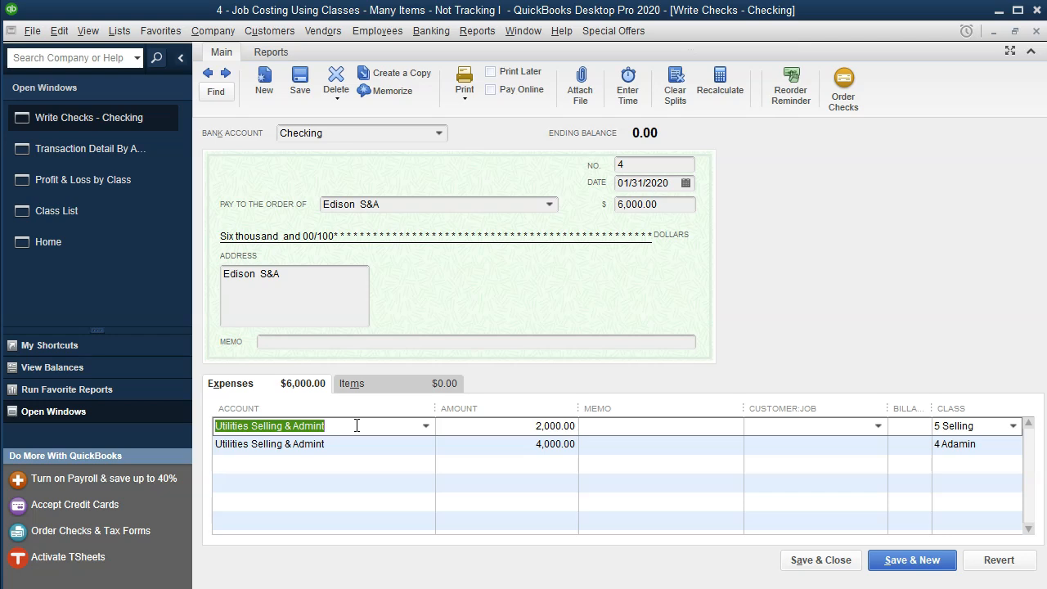
Step: Replace the account on the check's second expense line with a newly created Expense account named Utilities Adim
key("Tab")
key("Tab")
key("Tab")
key("Tab")
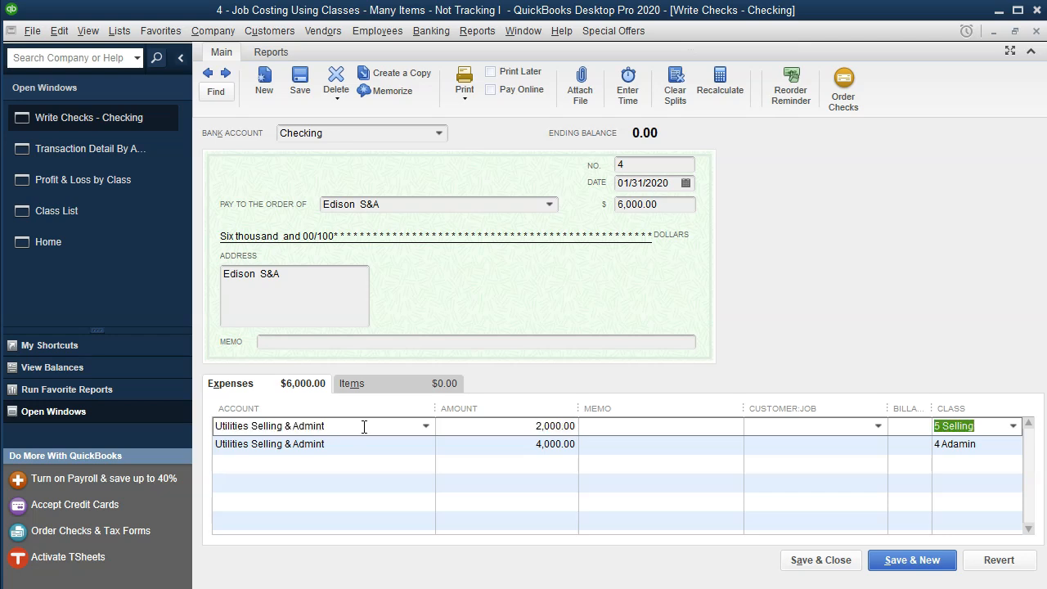
key("Tab")
type("Utilit")
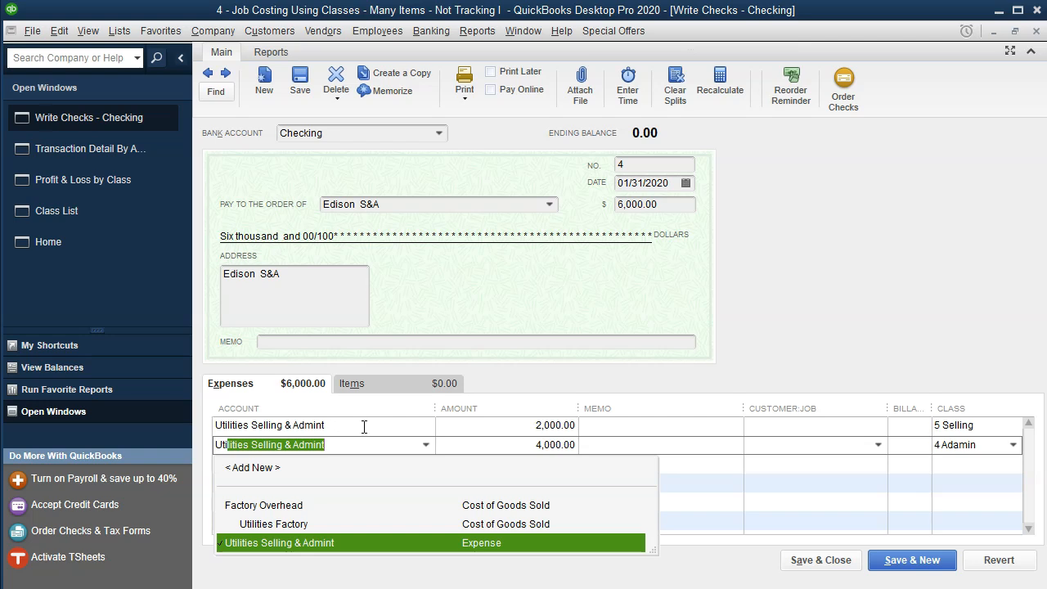
type("ies A")
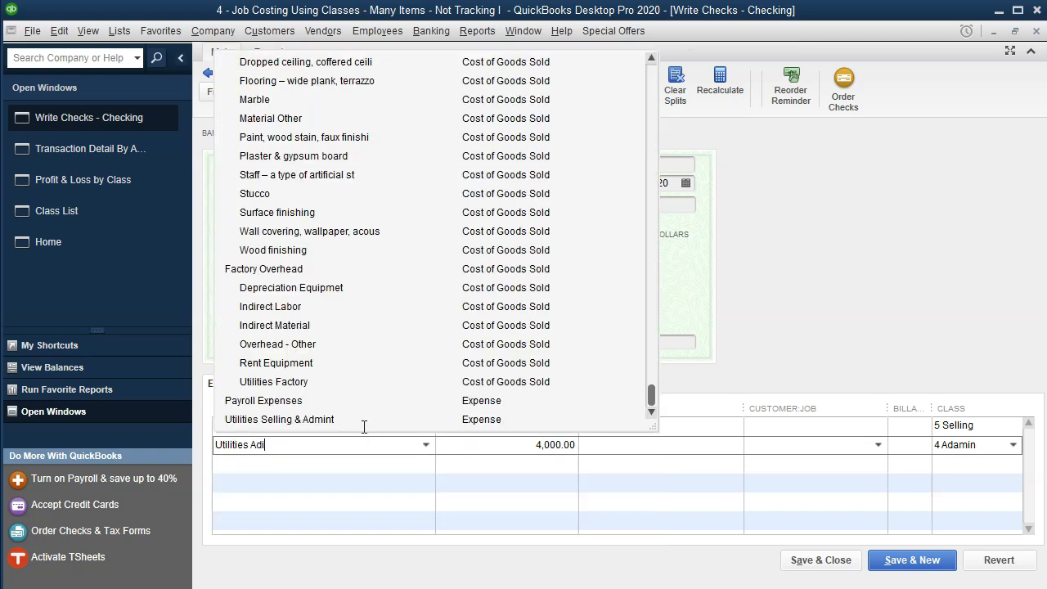
key("Tab")
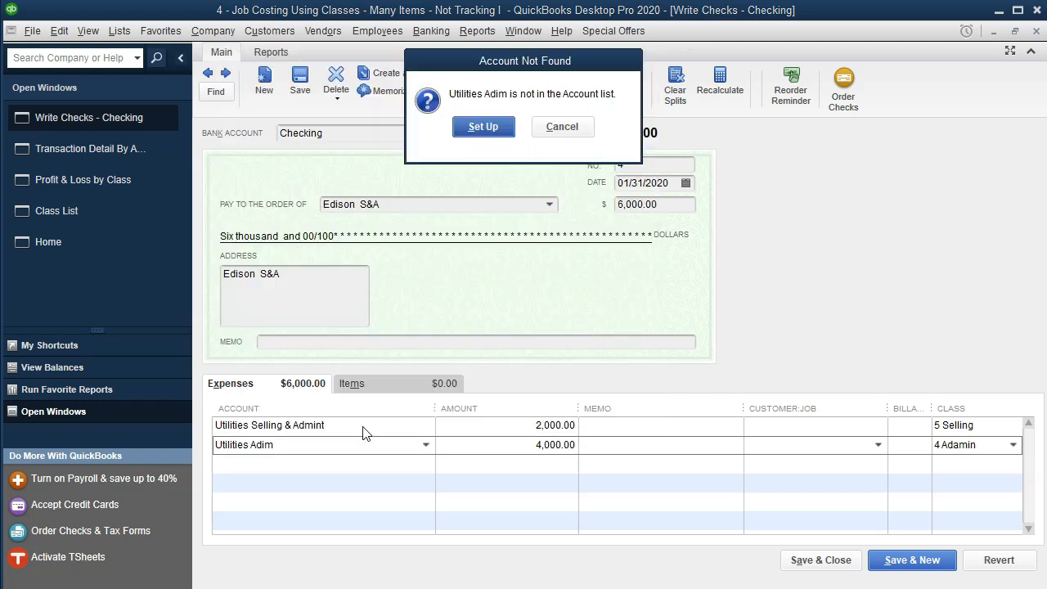
key("Return")
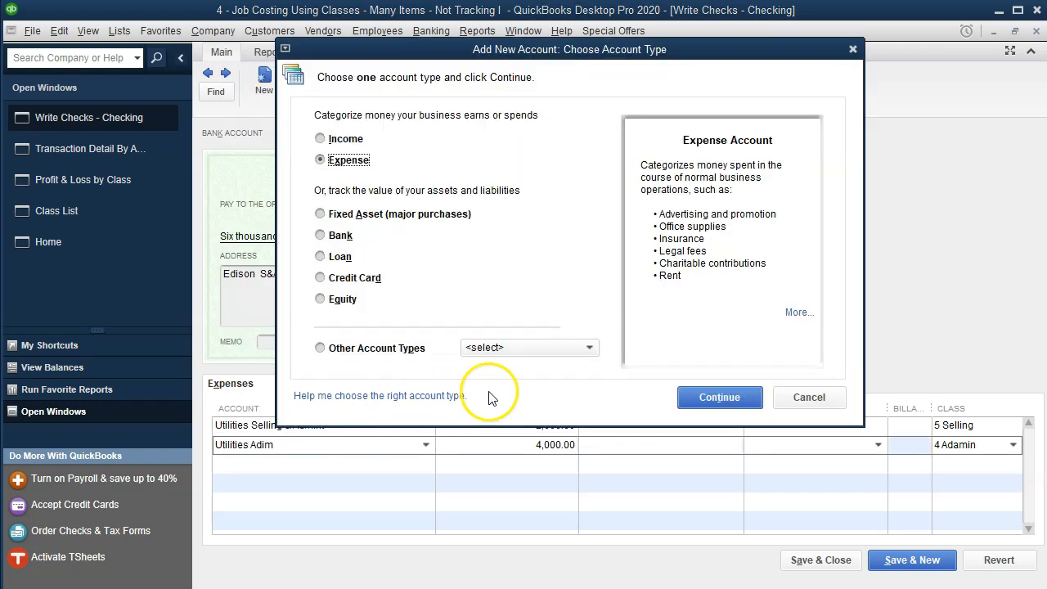
left_click(694, 395)
left_click(694, 417)
key("Tab")
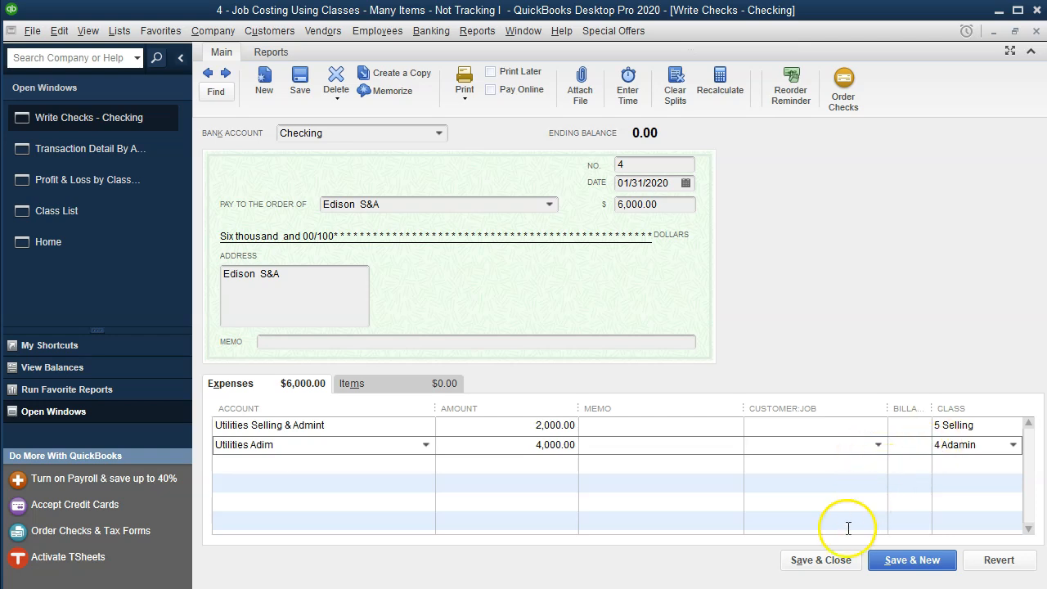
Step: Save and close the check, accept its future date, and close the transaction detail to return to the Profit & Loss by Class report
left_click(831, 563)
left_click(457, 134)
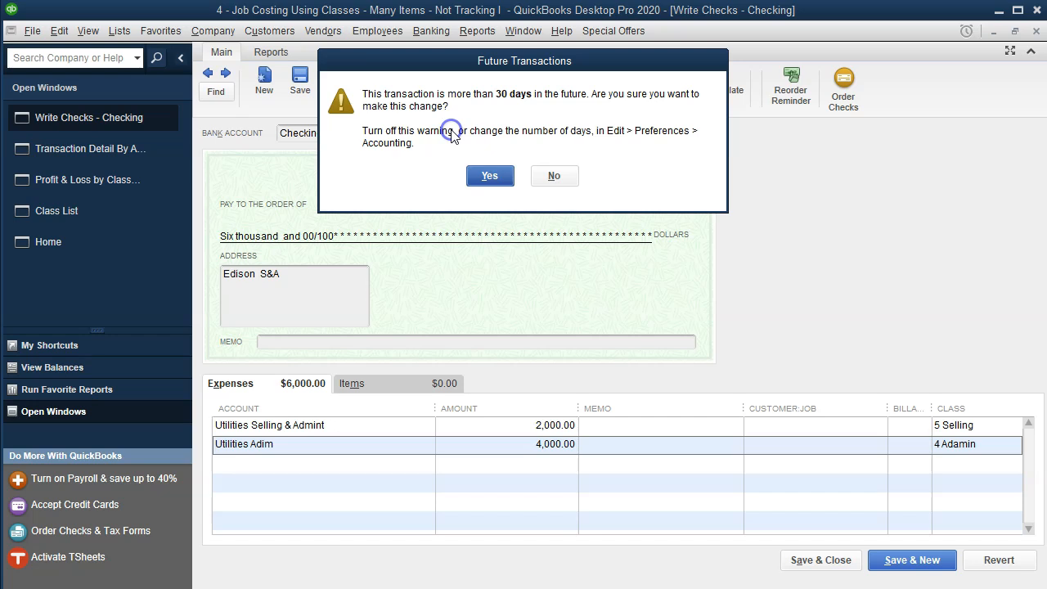
left_click(463, 174)
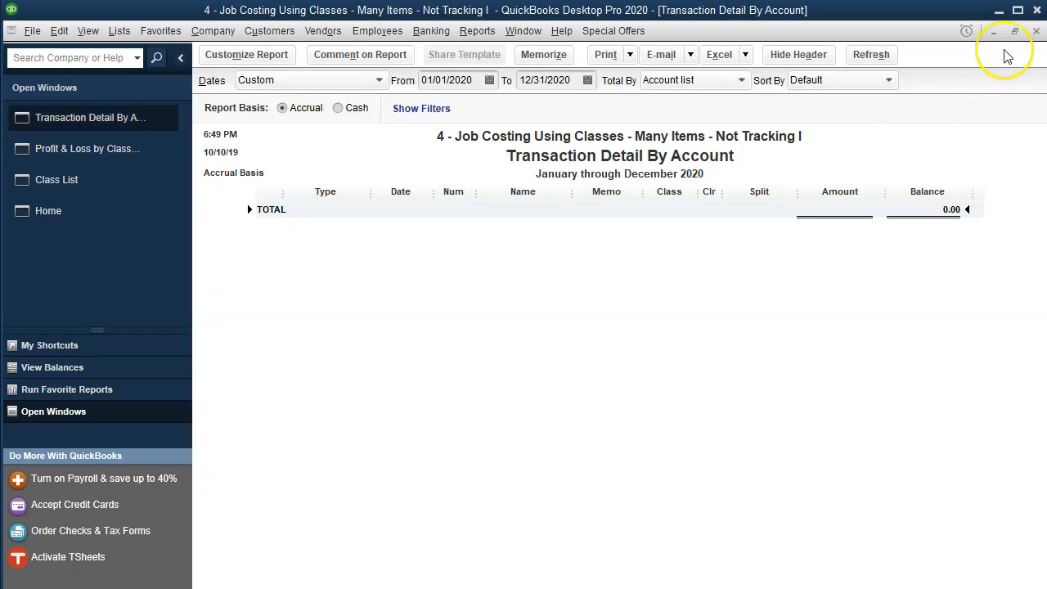
left_click(1036, 32)
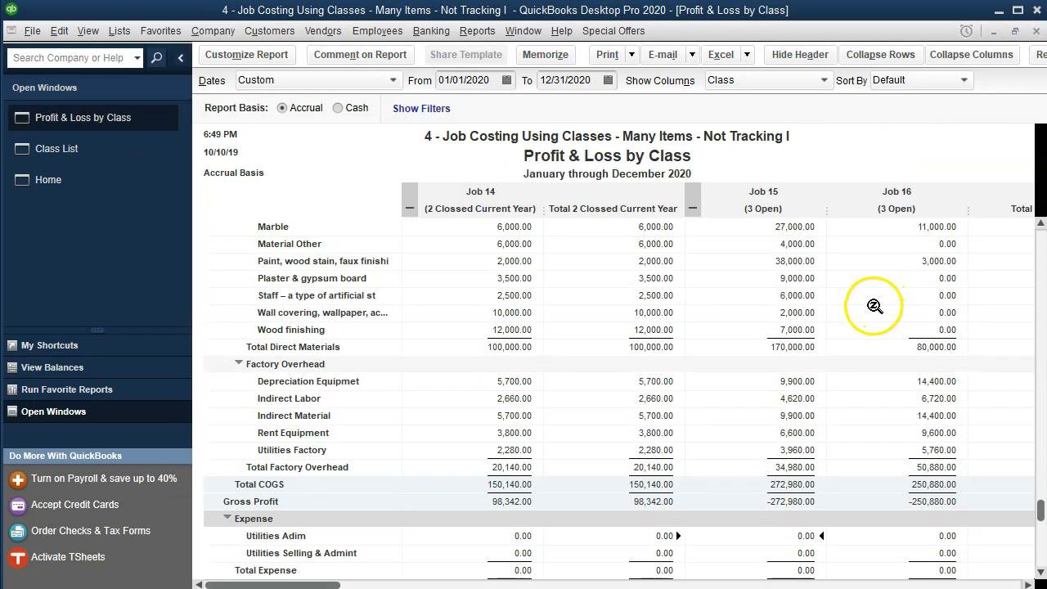
Step: Review the report's rows and class columns, and drill down from the Utilities Selling & Admint amount under 5 Selling to its check
scroll(871, 327, "down", 1)
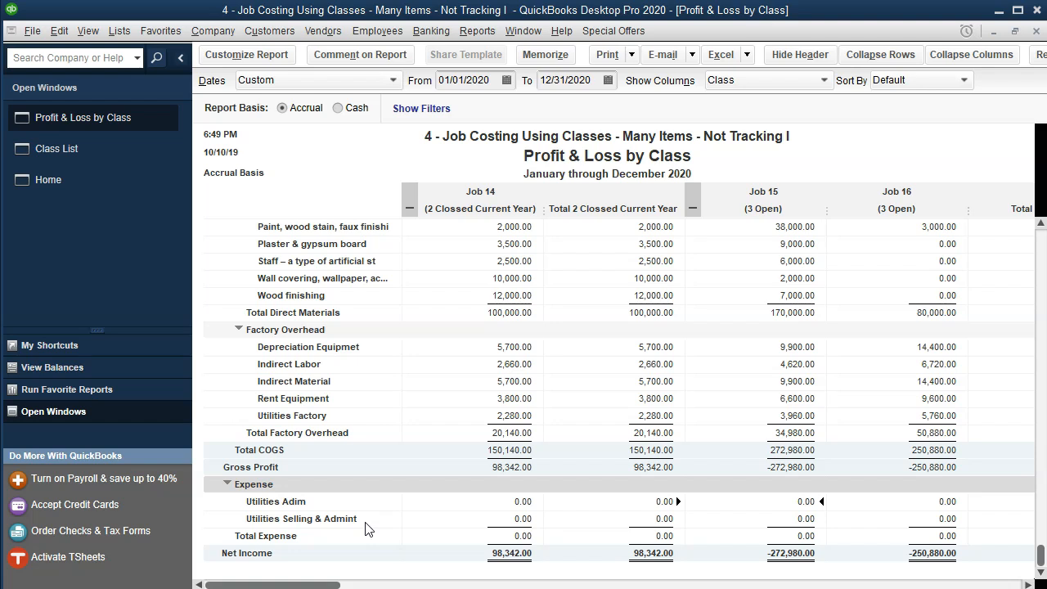
scroll(366, 529, "up", 5)
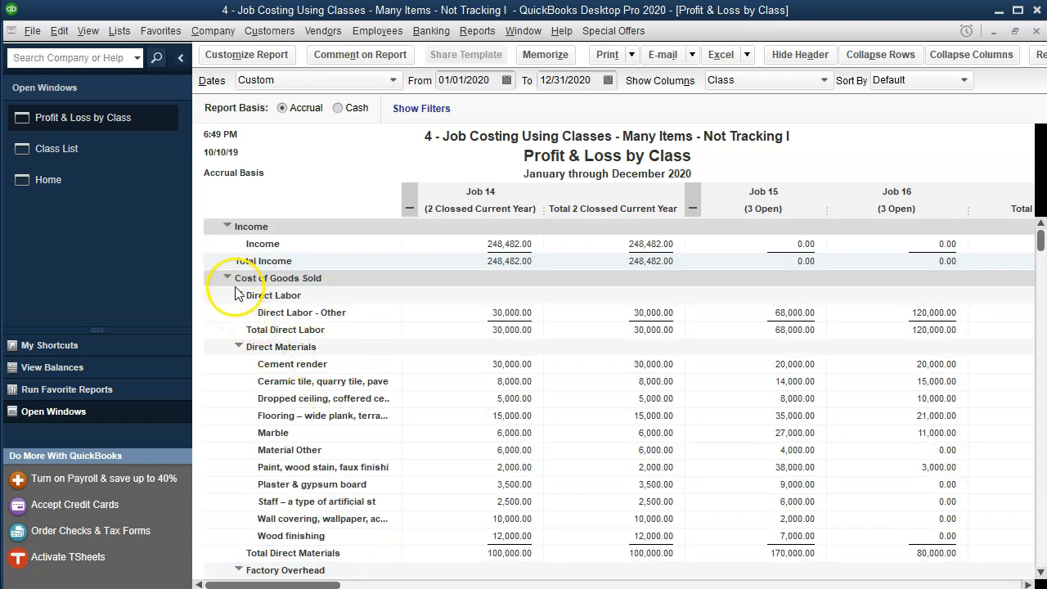
scroll(293, 387, "down", 5)
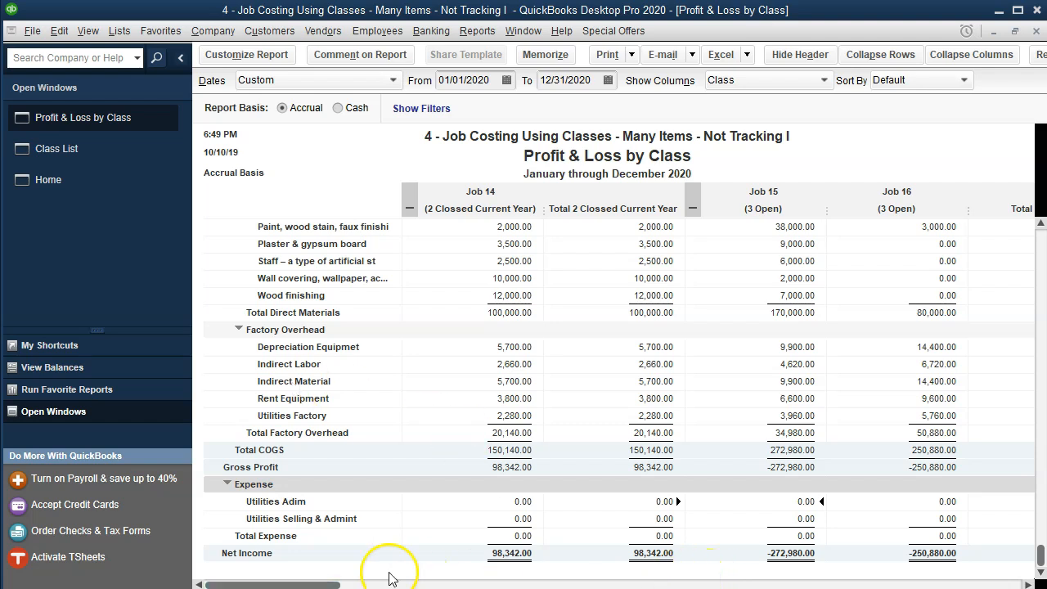
left_click_drag(319, 584, 1002, 584)
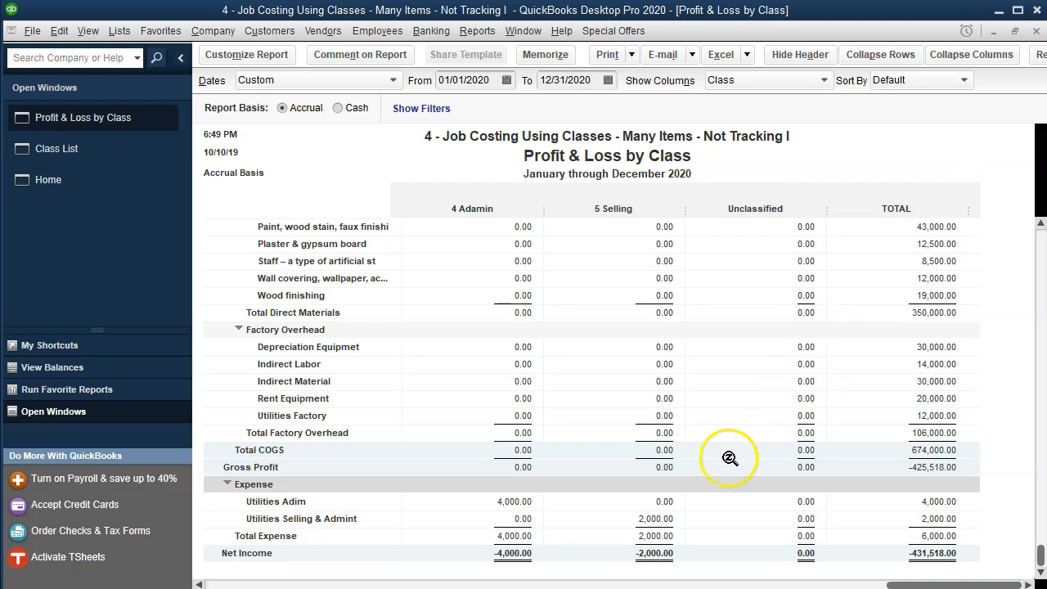
double_click(660, 519)
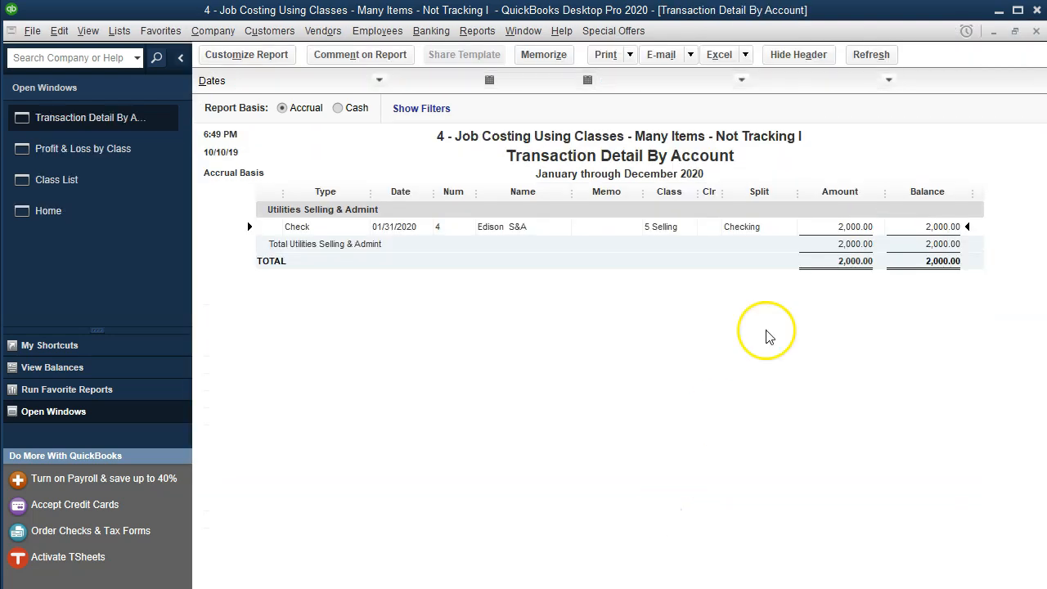
double_click(843, 227)
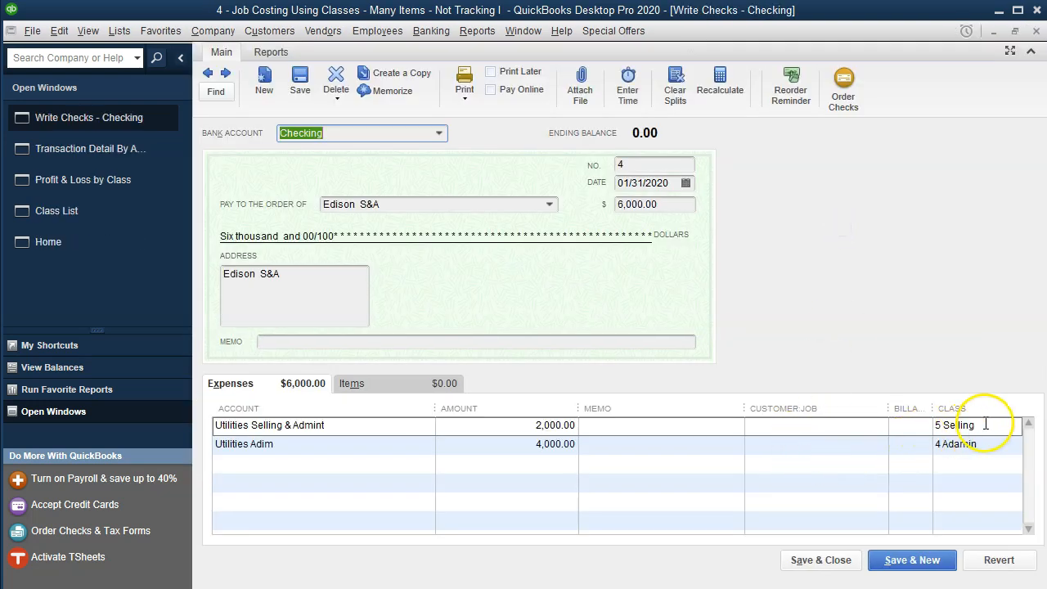
Step: Clear the class from both the Utilities Selling & Admint and Utilities Adim expense lines of the check
left_click(962, 428)
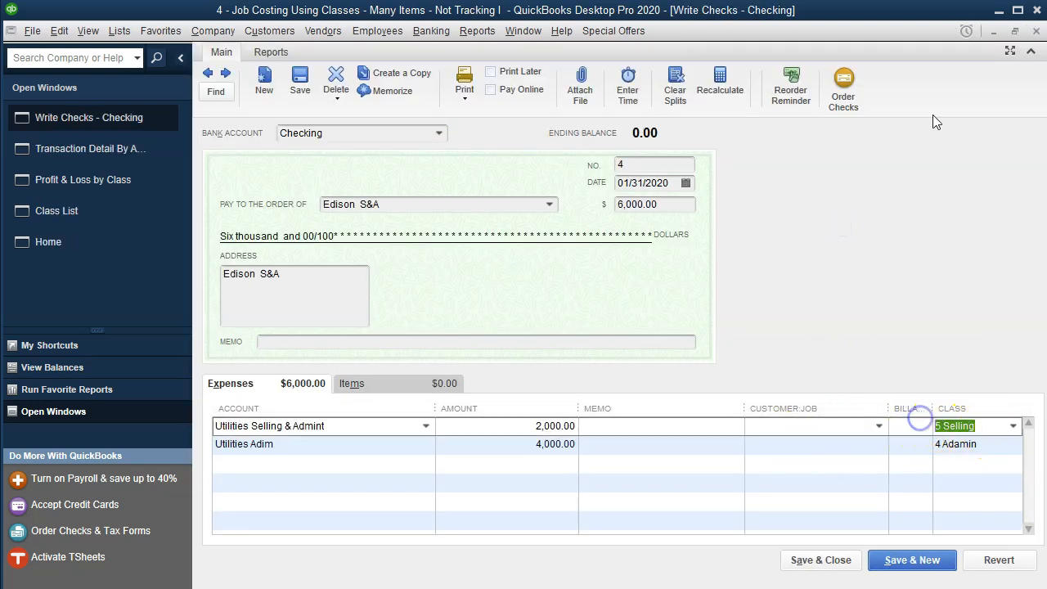
key("Delete")
key("Tab")
key("Tab")
key("Tab")
key("Tab")
key("Tab")
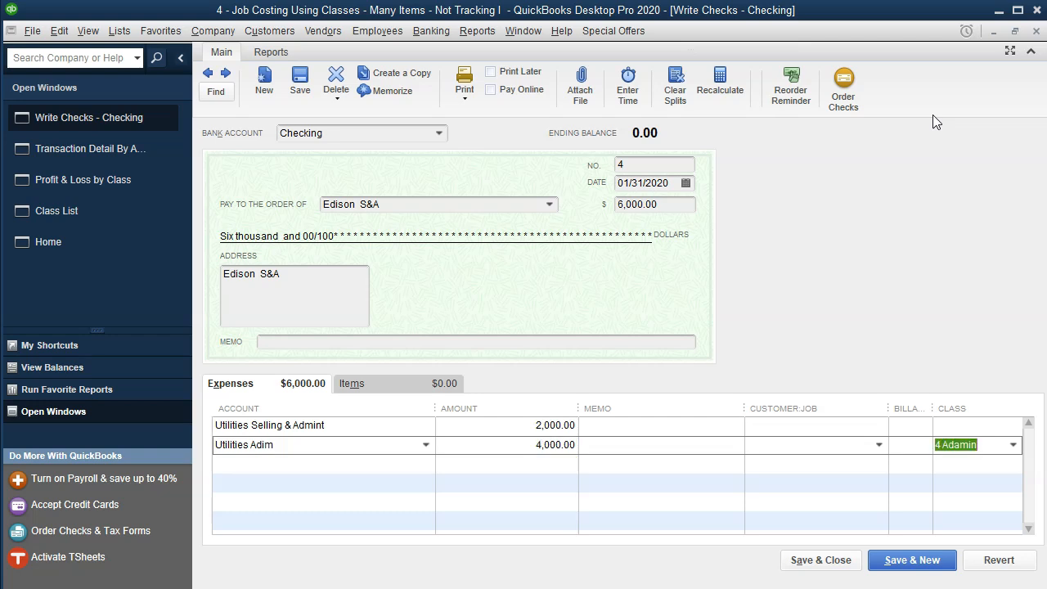
key("Delete")
key("Tab")
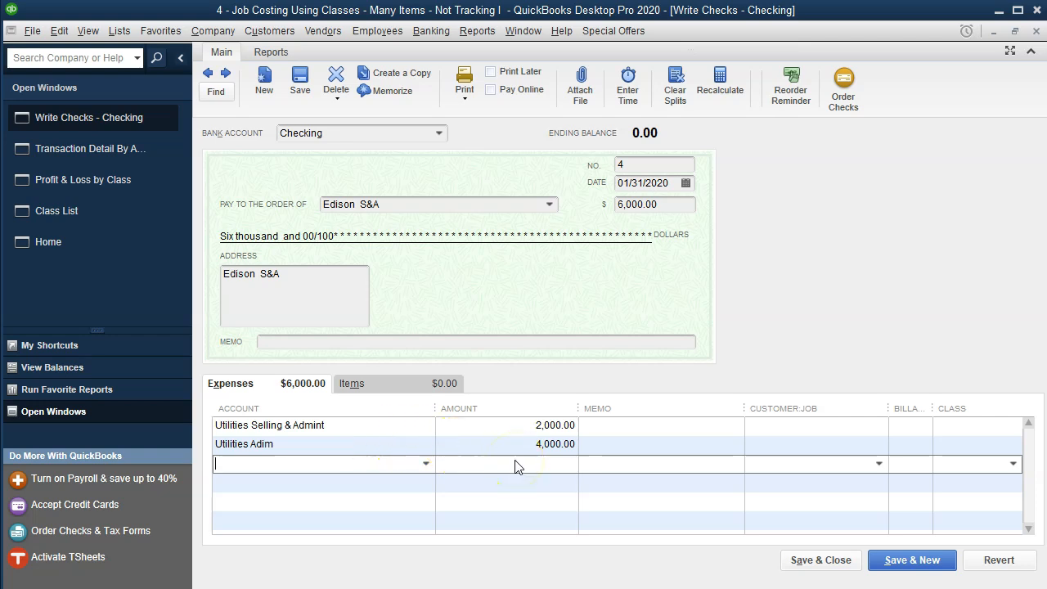
Step: Save and close the check without classes, accept the future date, and close the Transaction Detail By Account report
left_click(795, 565)
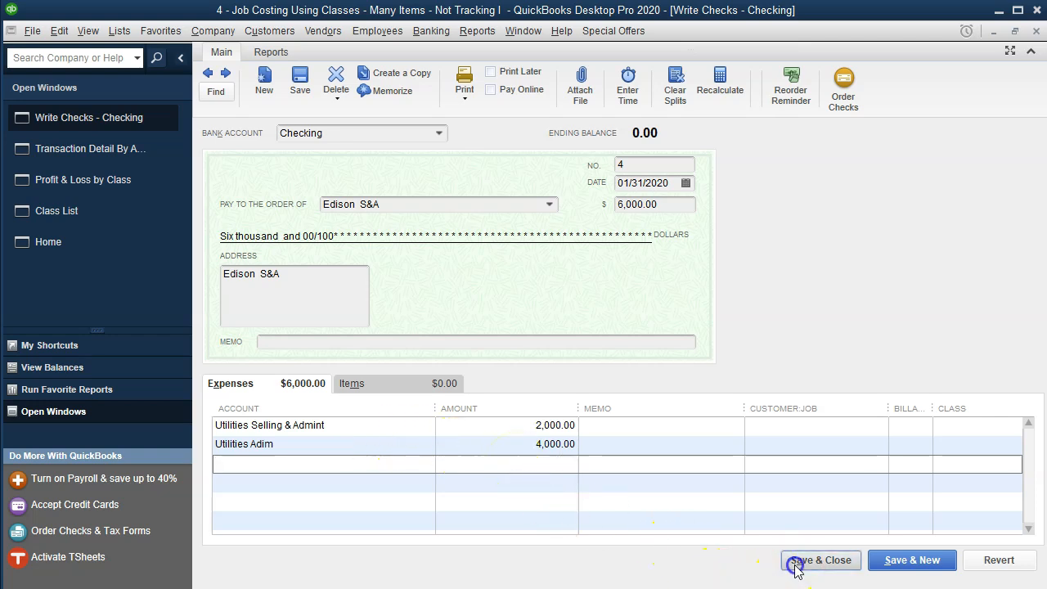
left_click(458, 131)
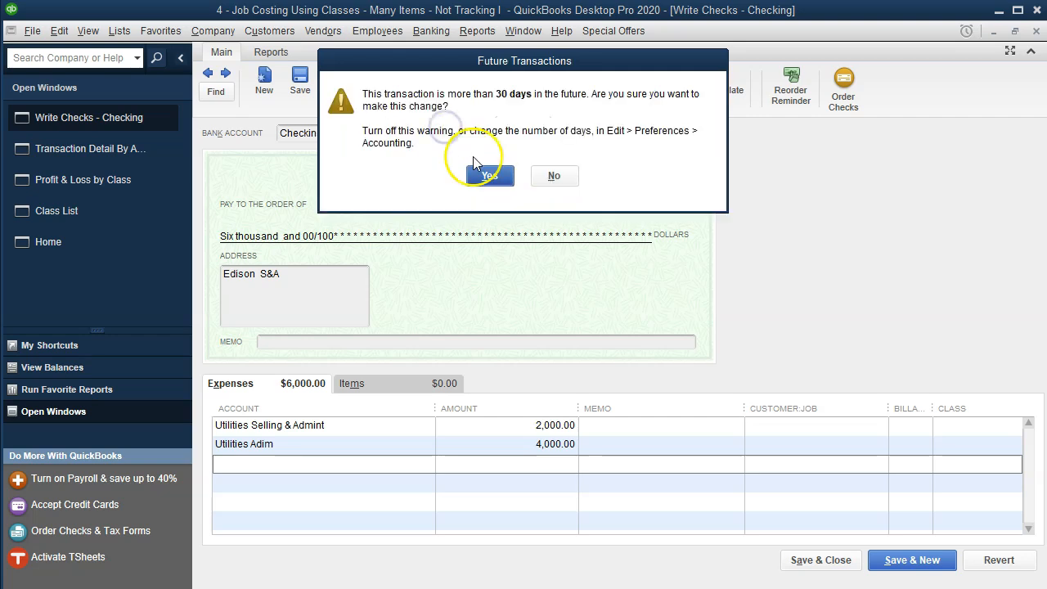
left_click(484, 175)
left_click(477, 150)
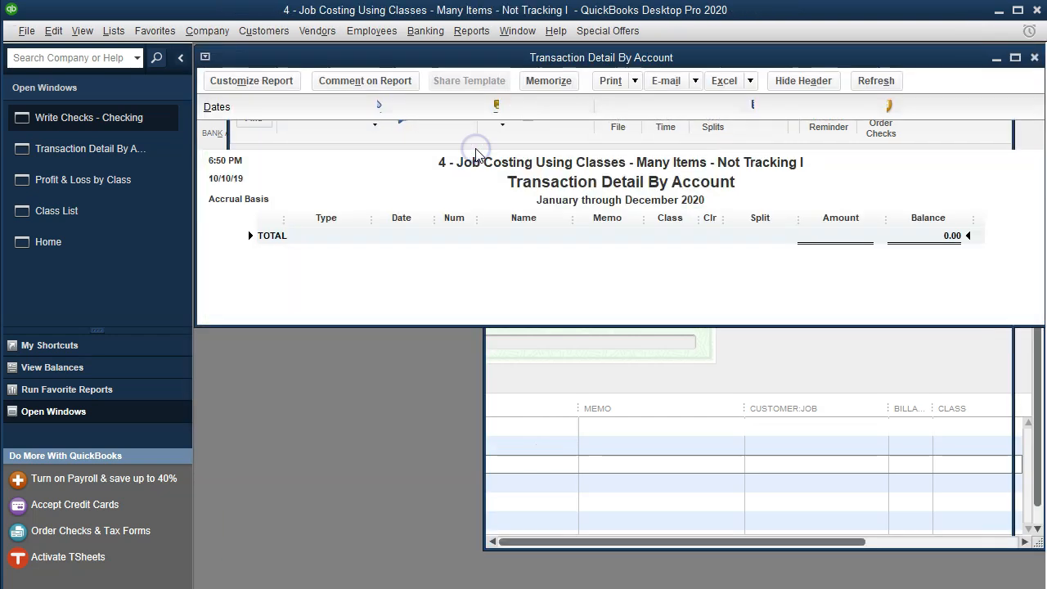
left_click(1036, 31)
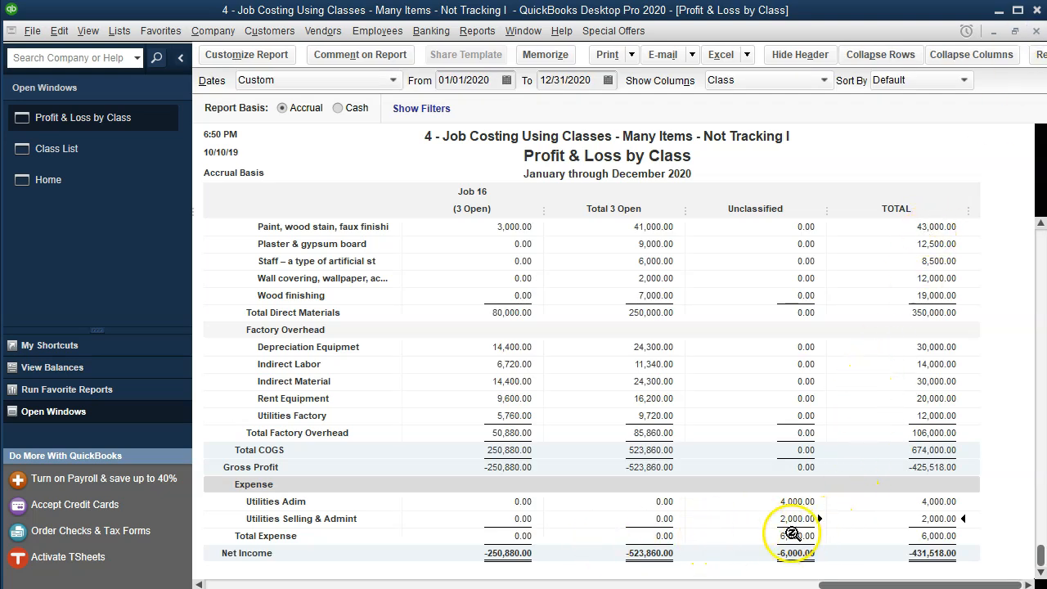
Step: Examine the Unclassified column for the two utilities expense accounts, total expense and the cost of goods sold rows
left_click(792, 500)
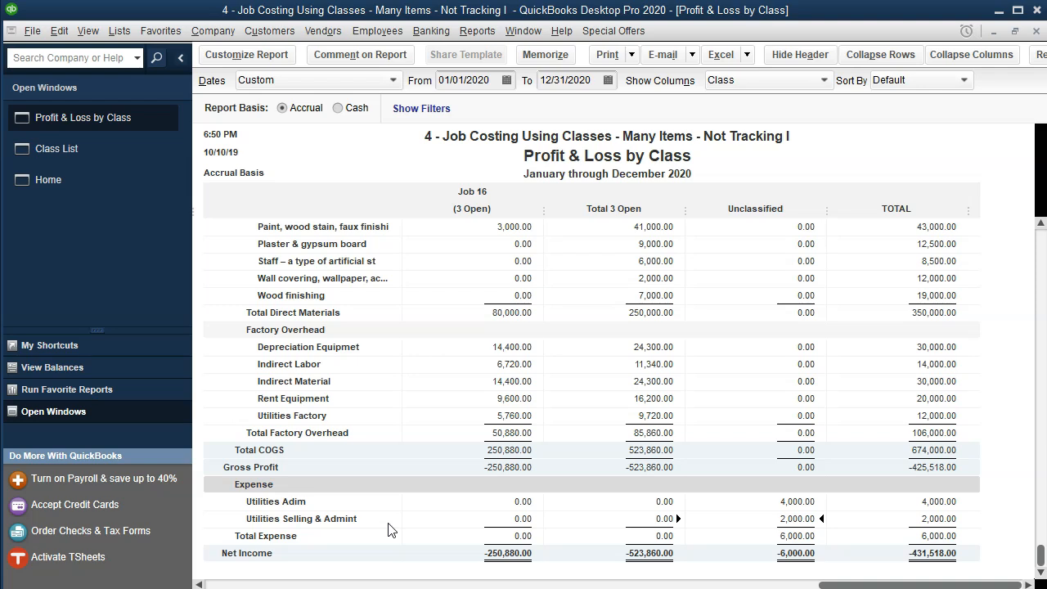
scroll(388, 530, "up", 3)
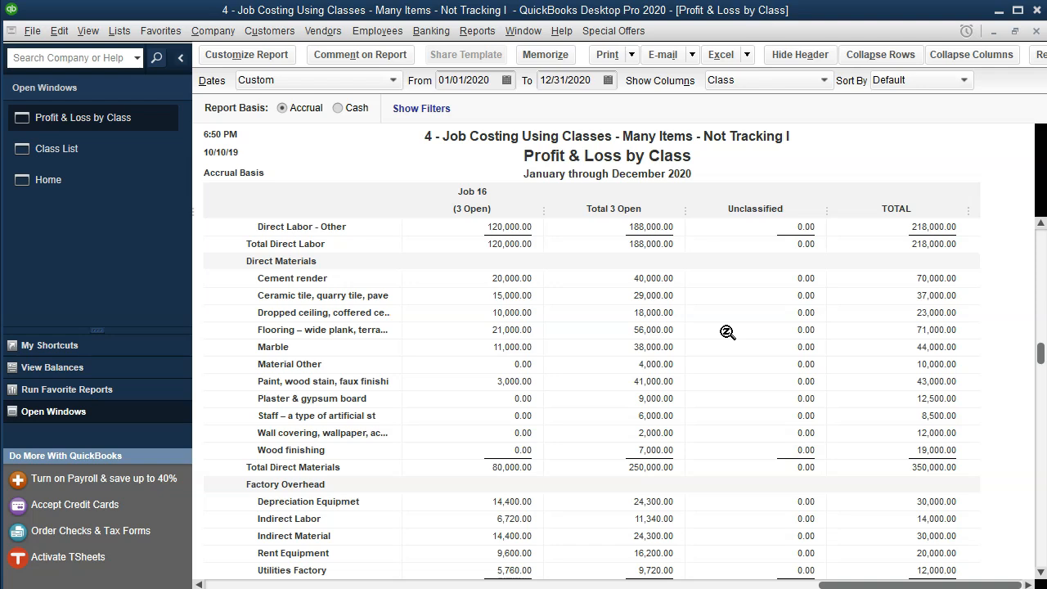
scroll(727, 332, "down", 3)
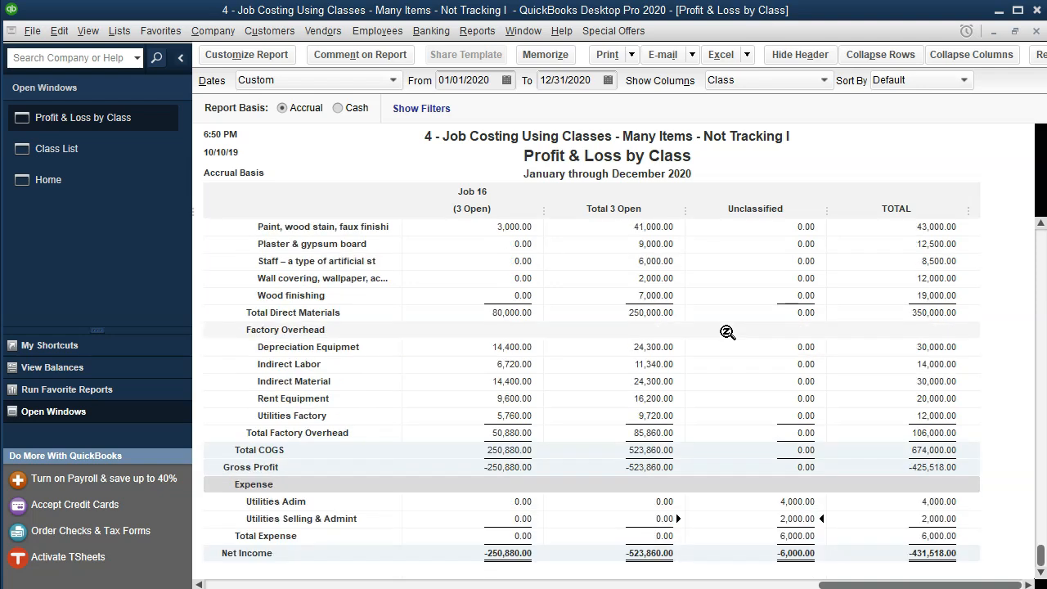
left_click(723, 503)
left_click(777, 537)
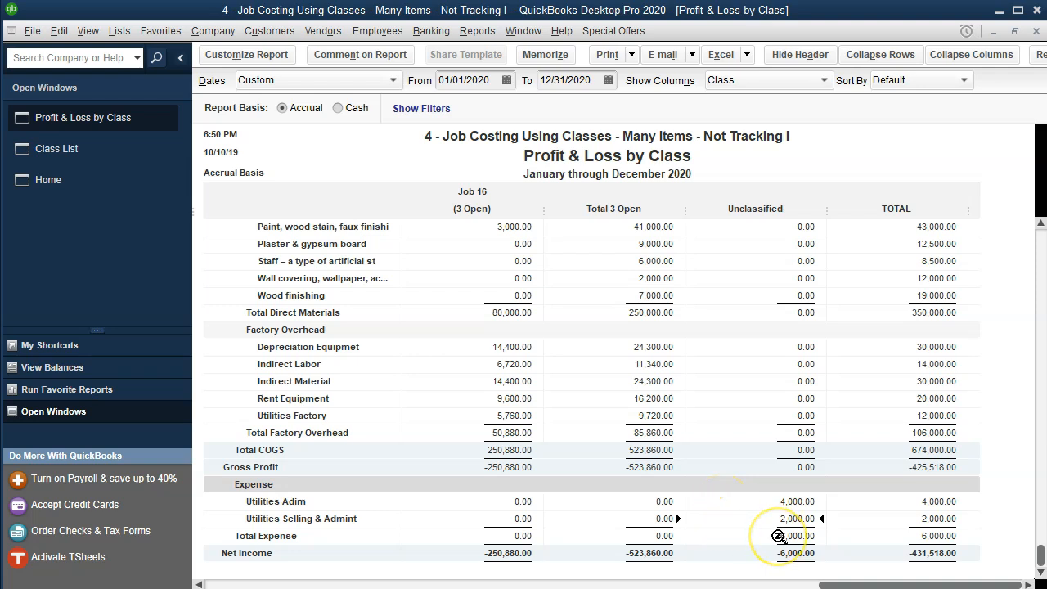